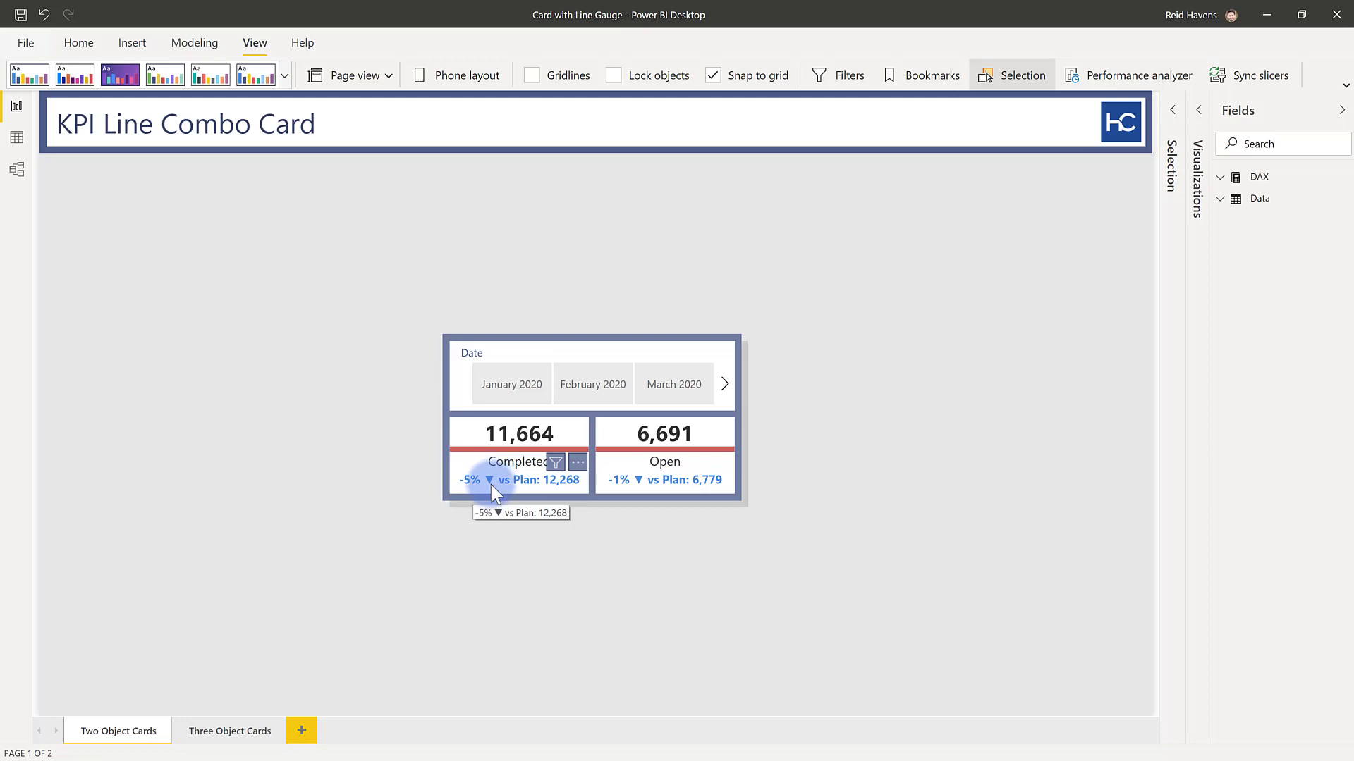
Filter the date slicer to January 2020, then February 2020, so cards show 921 completed and 396 open
left_click(516, 375)
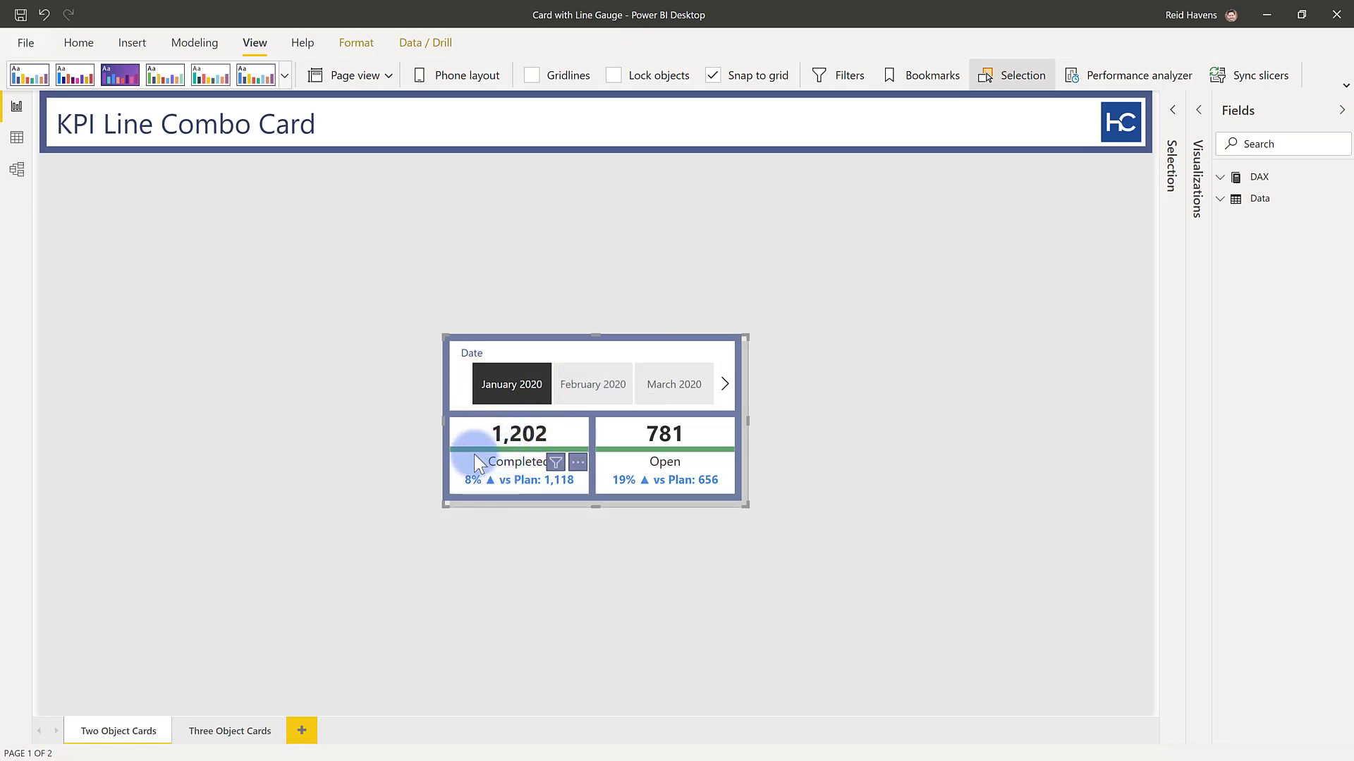
left_click(568, 383)
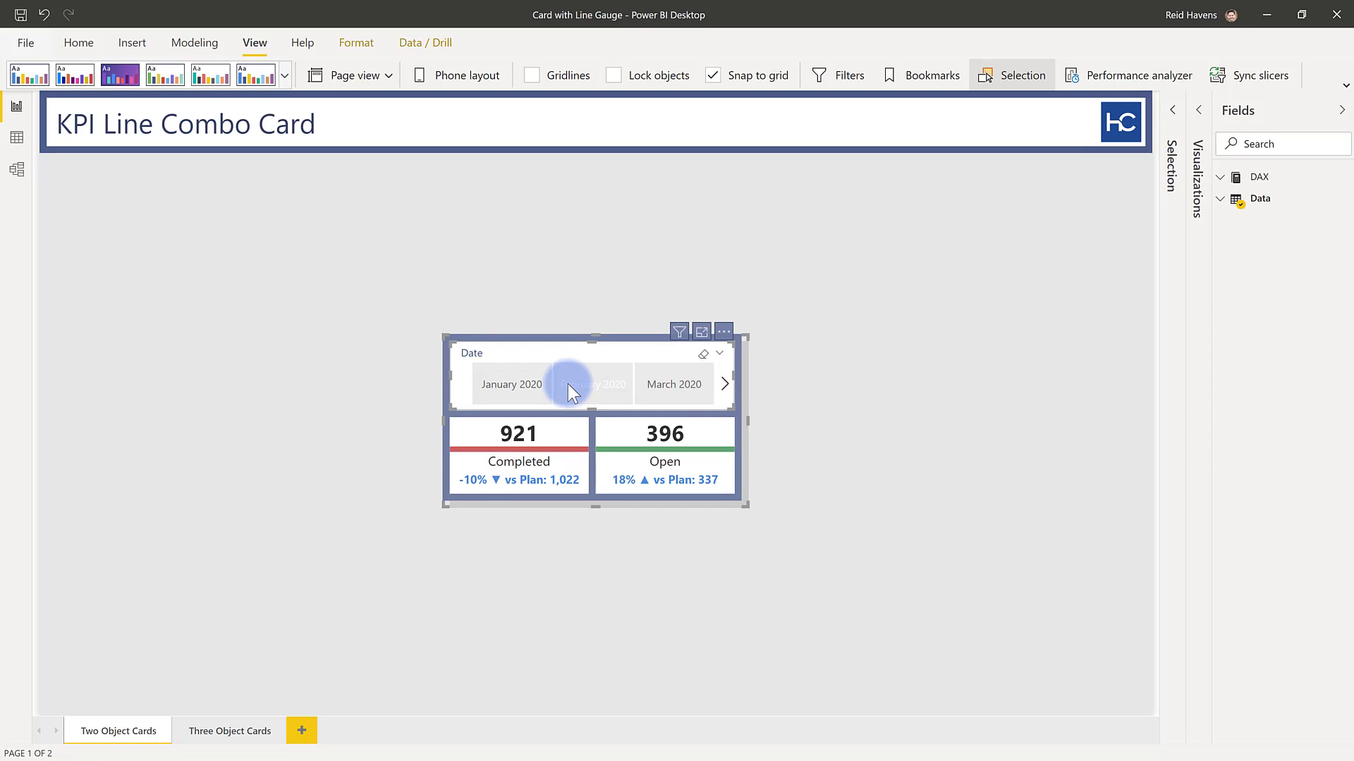
left_click(567, 384)
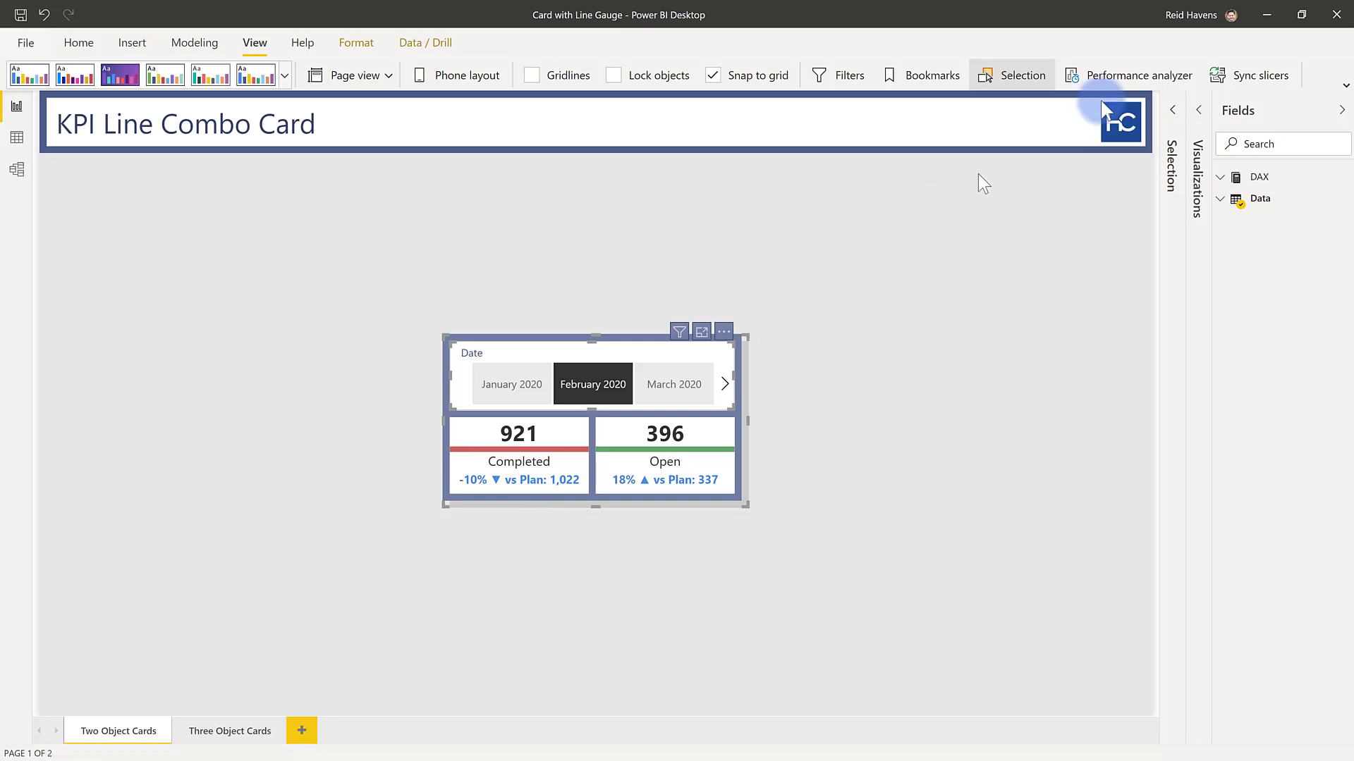
Show the Selection pane and expand KPI Cards down to the Completed KPI Card group
left_click(1172, 111)
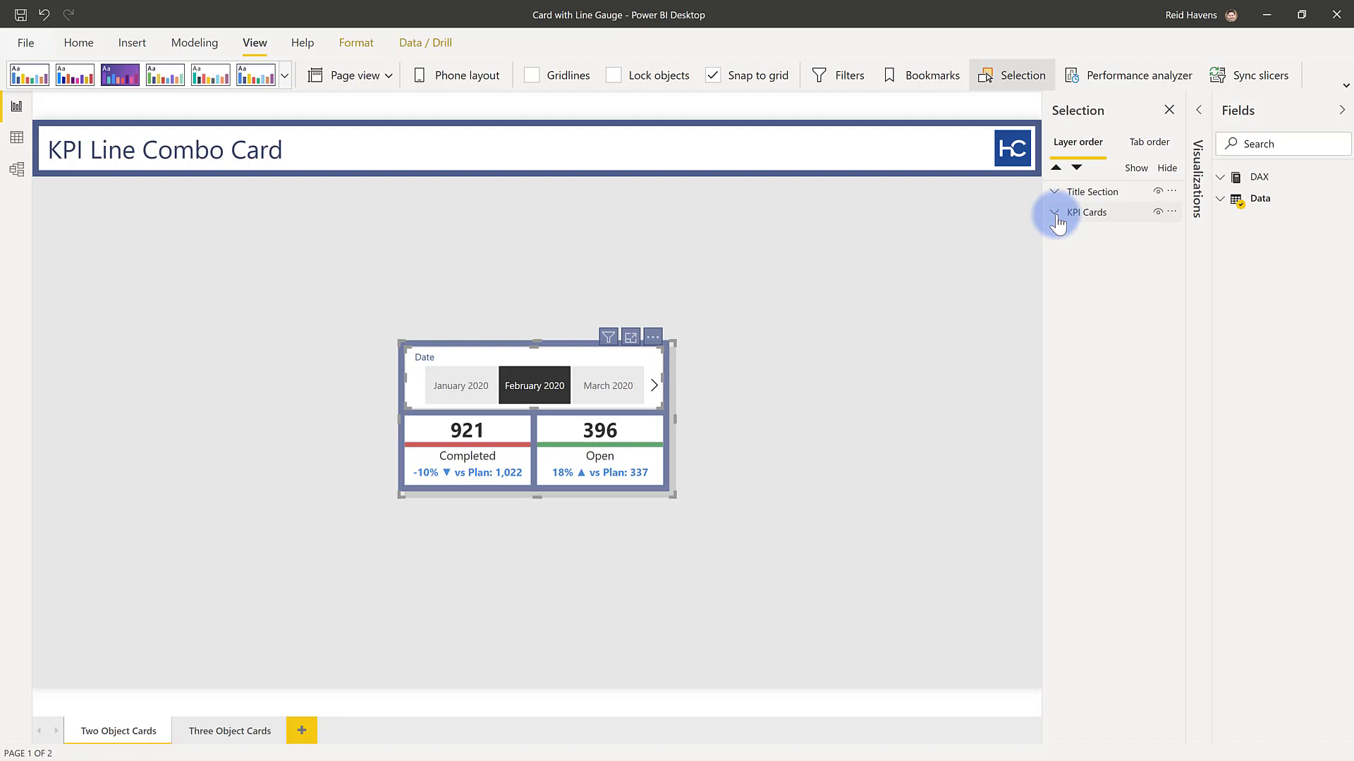
left_click(1055, 215)
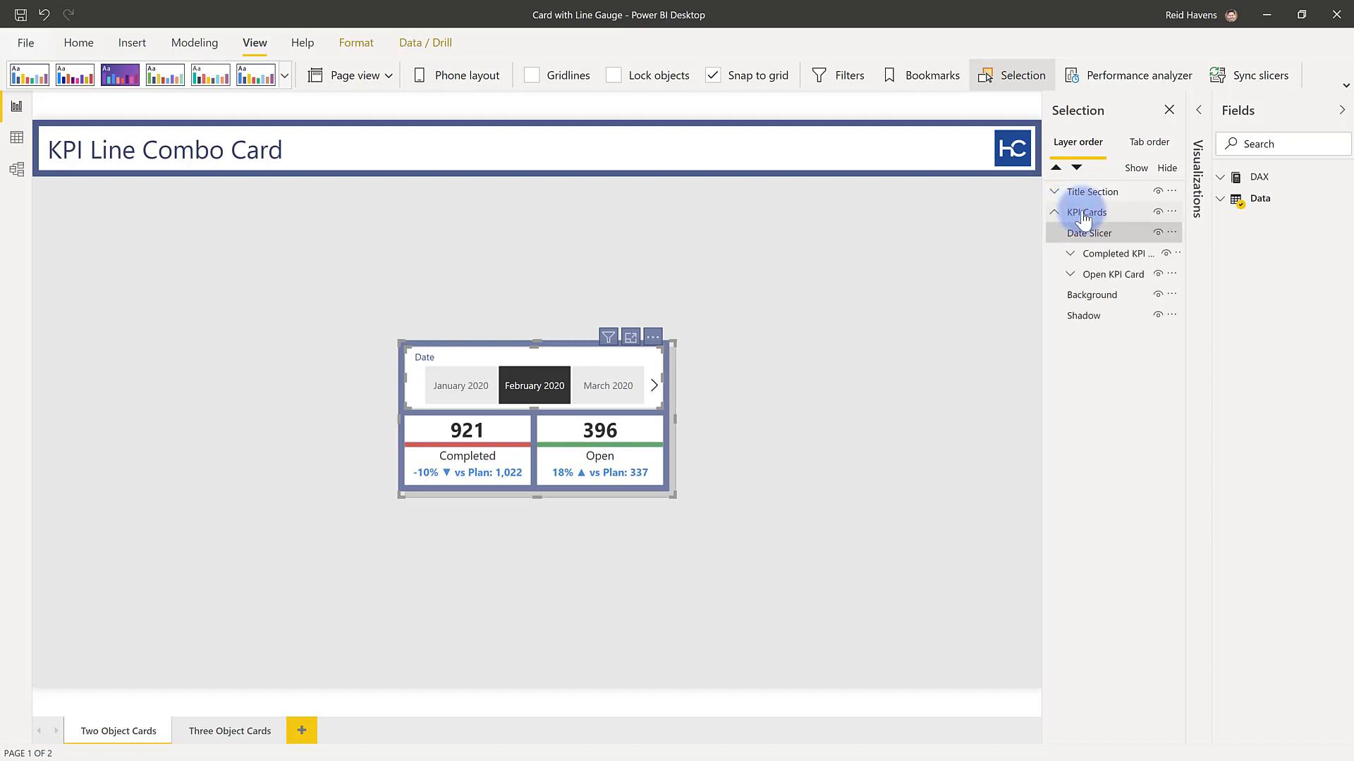
left_click(1105, 259)
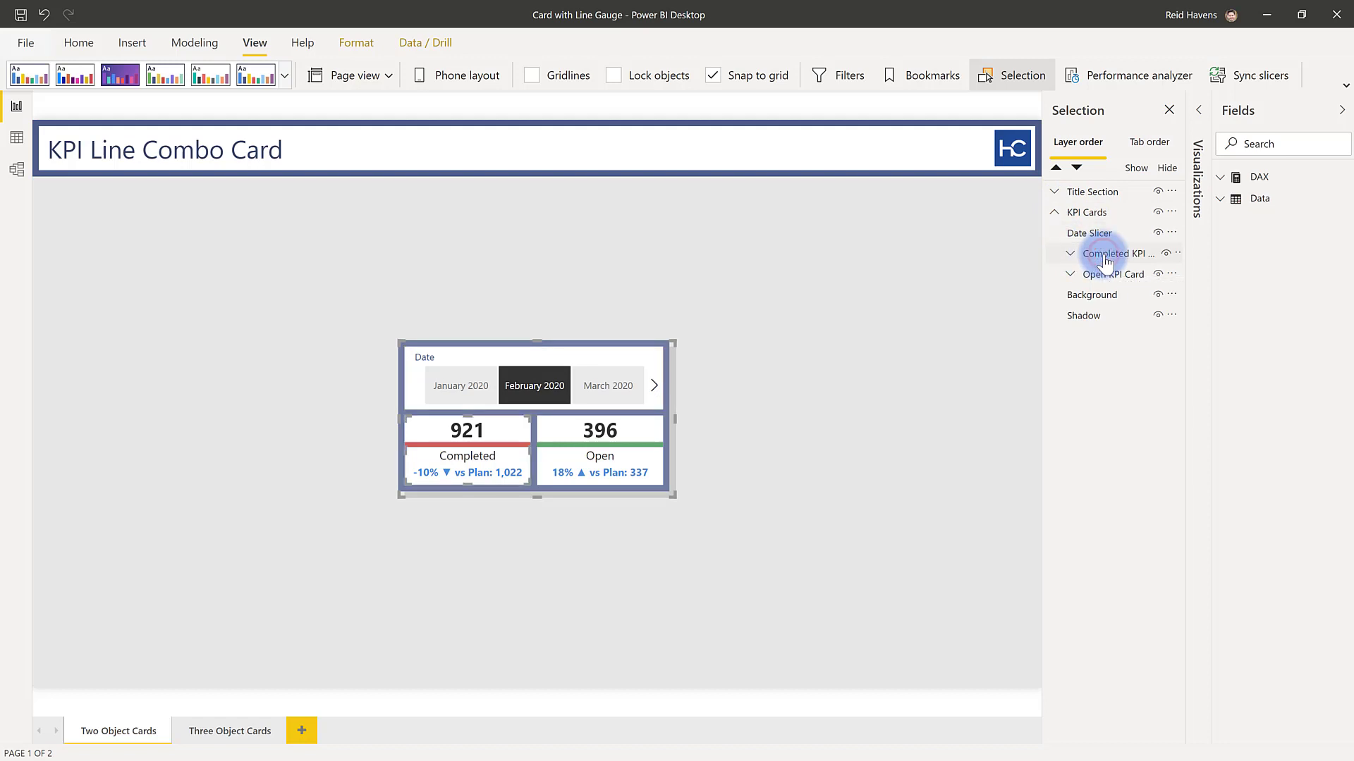
left_click(1069, 255)
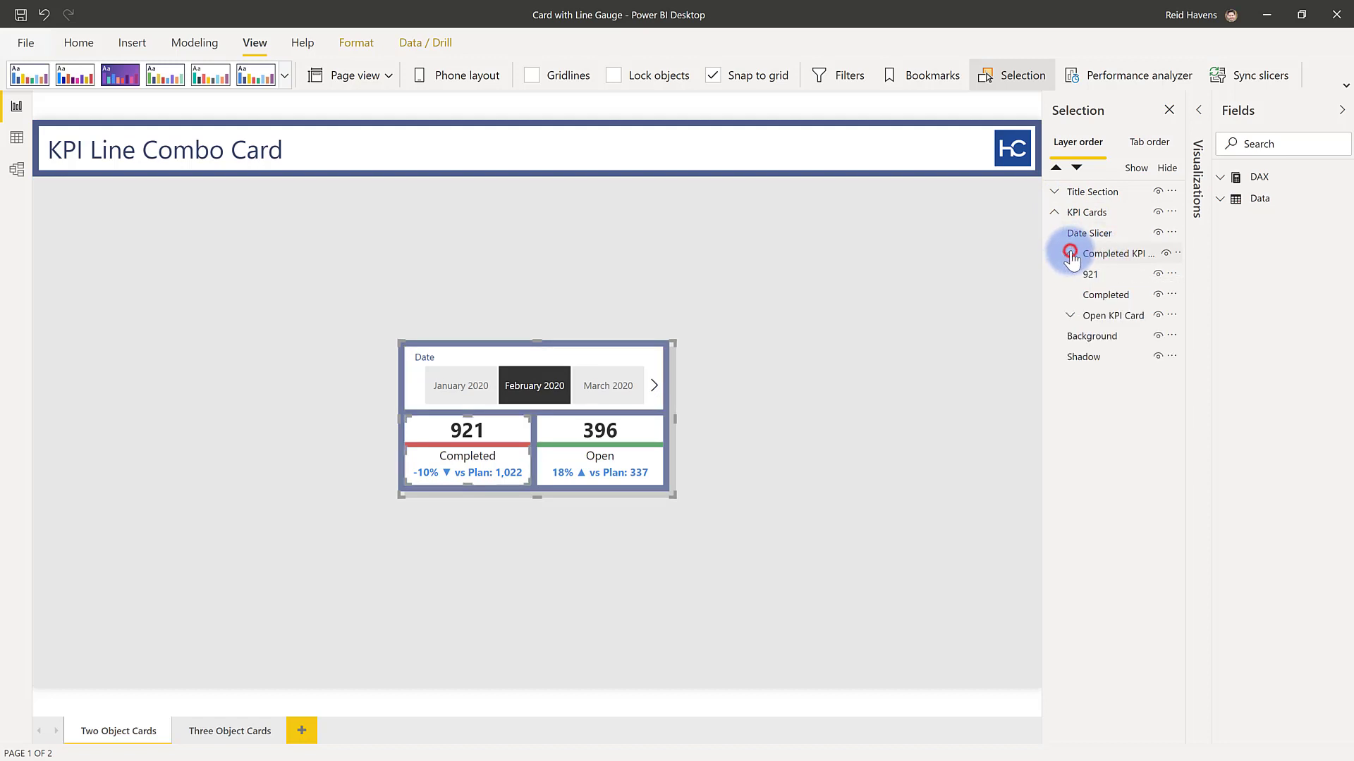
Alternate selection between the 921 value layer and the Completed text layer inside the card
left_click(1086, 274)
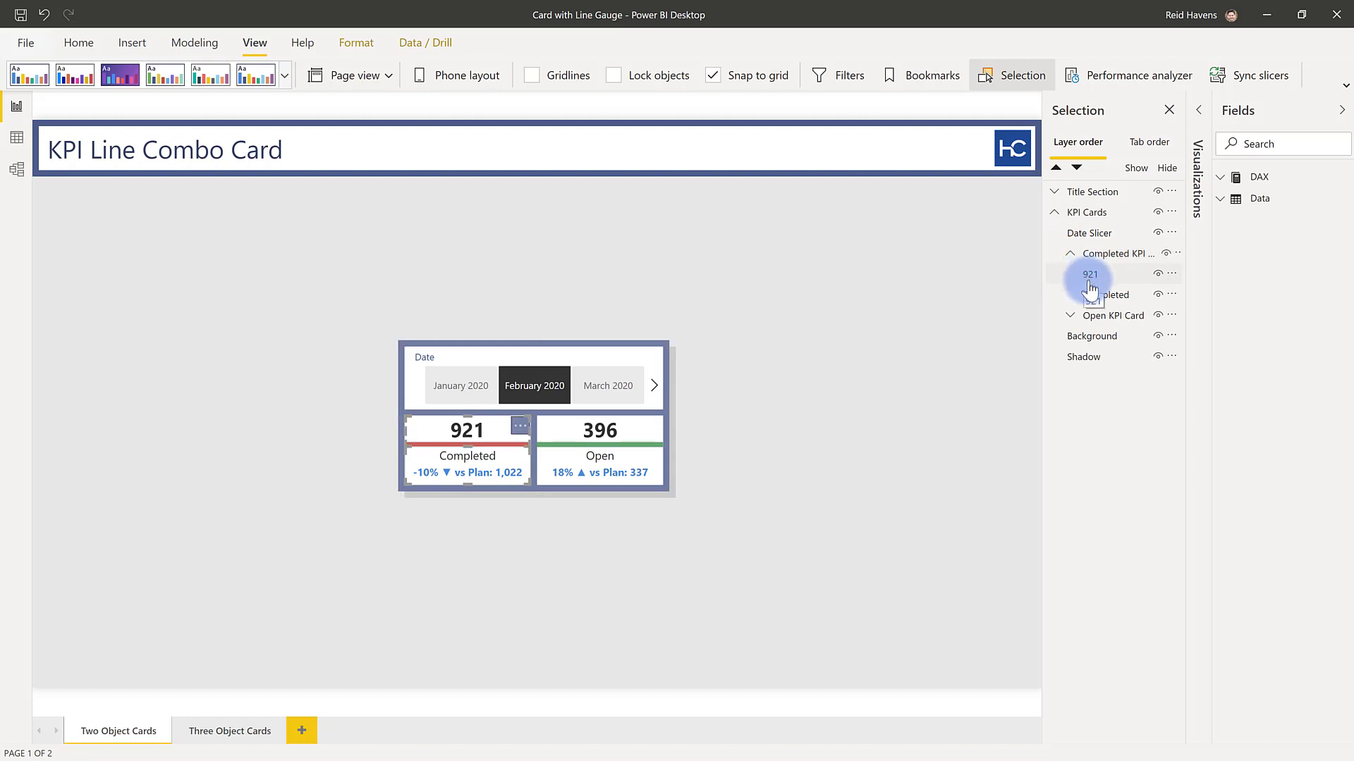
left_click(1094, 299)
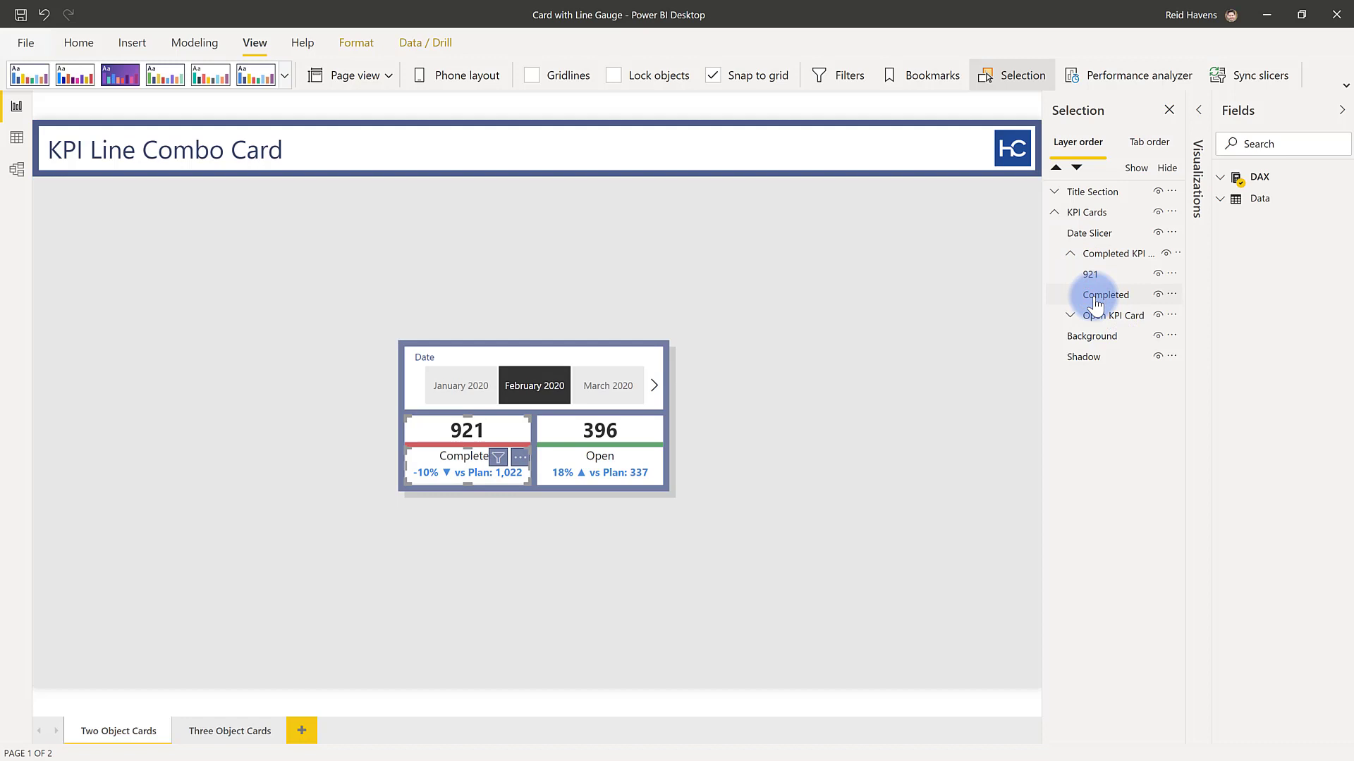
left_click(1090, 277)
left_click(1095, 294)
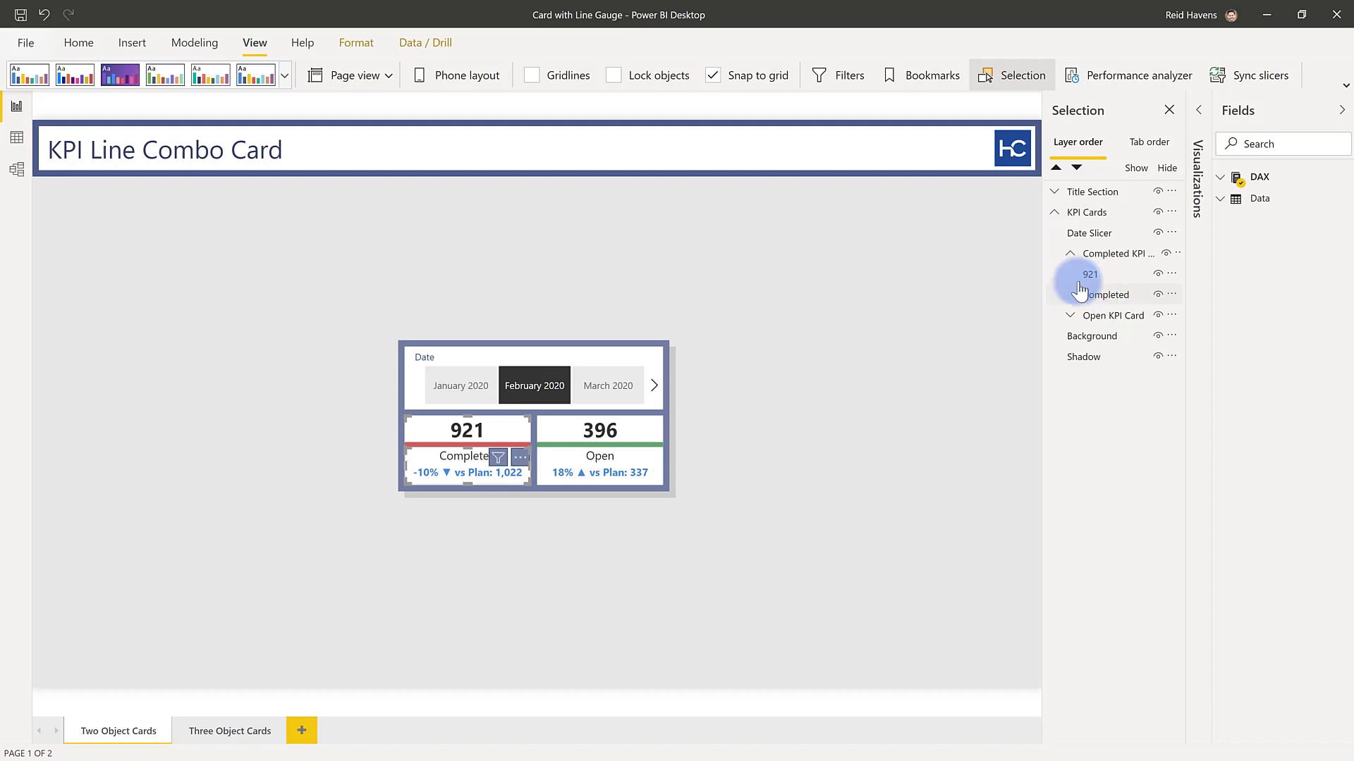
left_click(1100, 295)
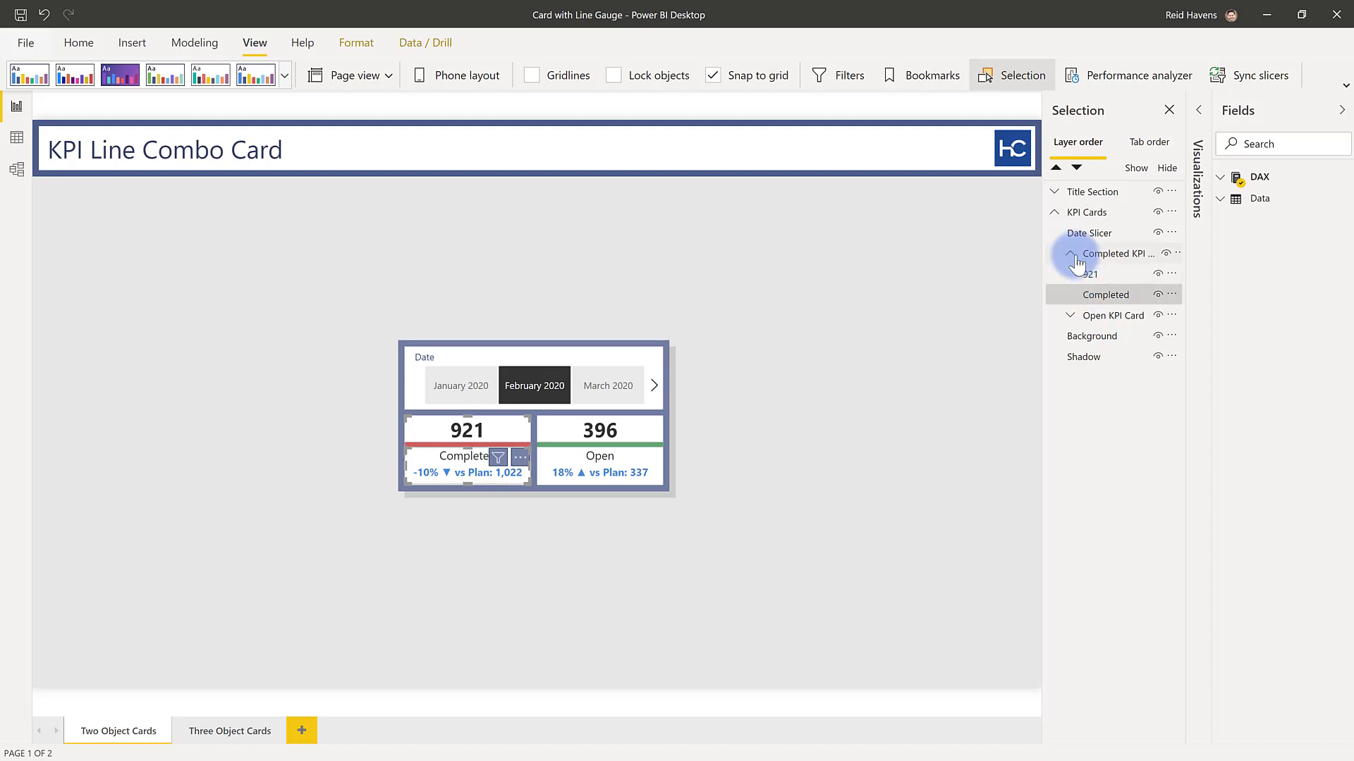
Start Performance analyzer recording, refresh visuals and expand the 921 and Completed timing rows
left_click(1100, 77)
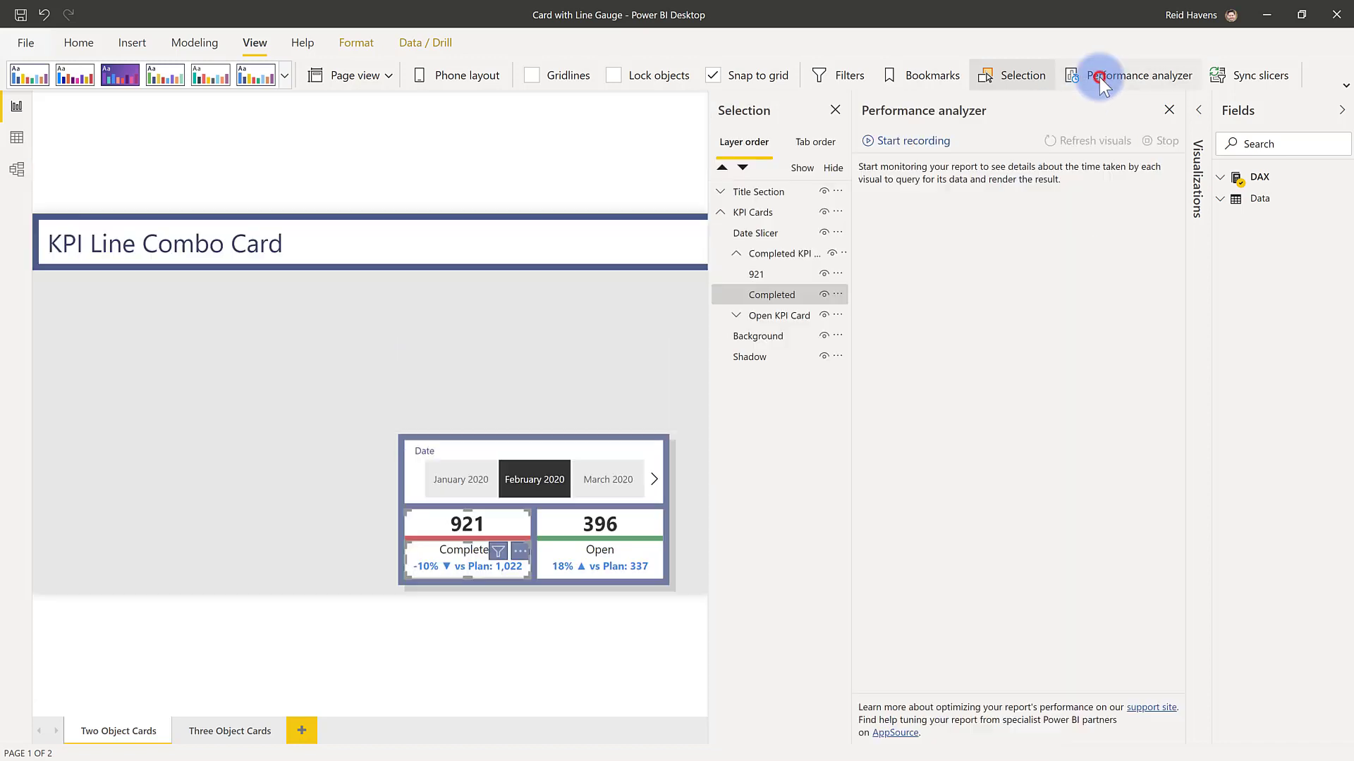
left_click(916, 140)
left_click(1063, 142)
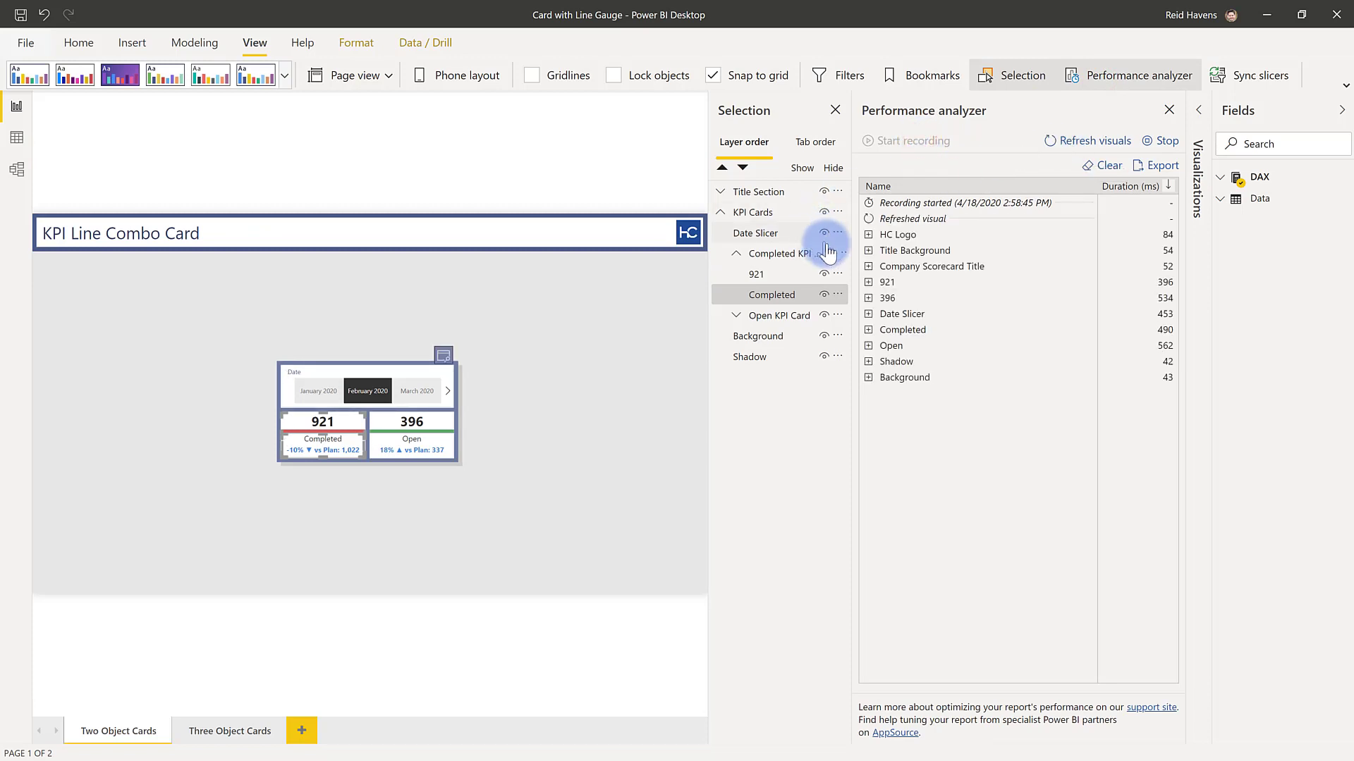
left_click(896, 284)
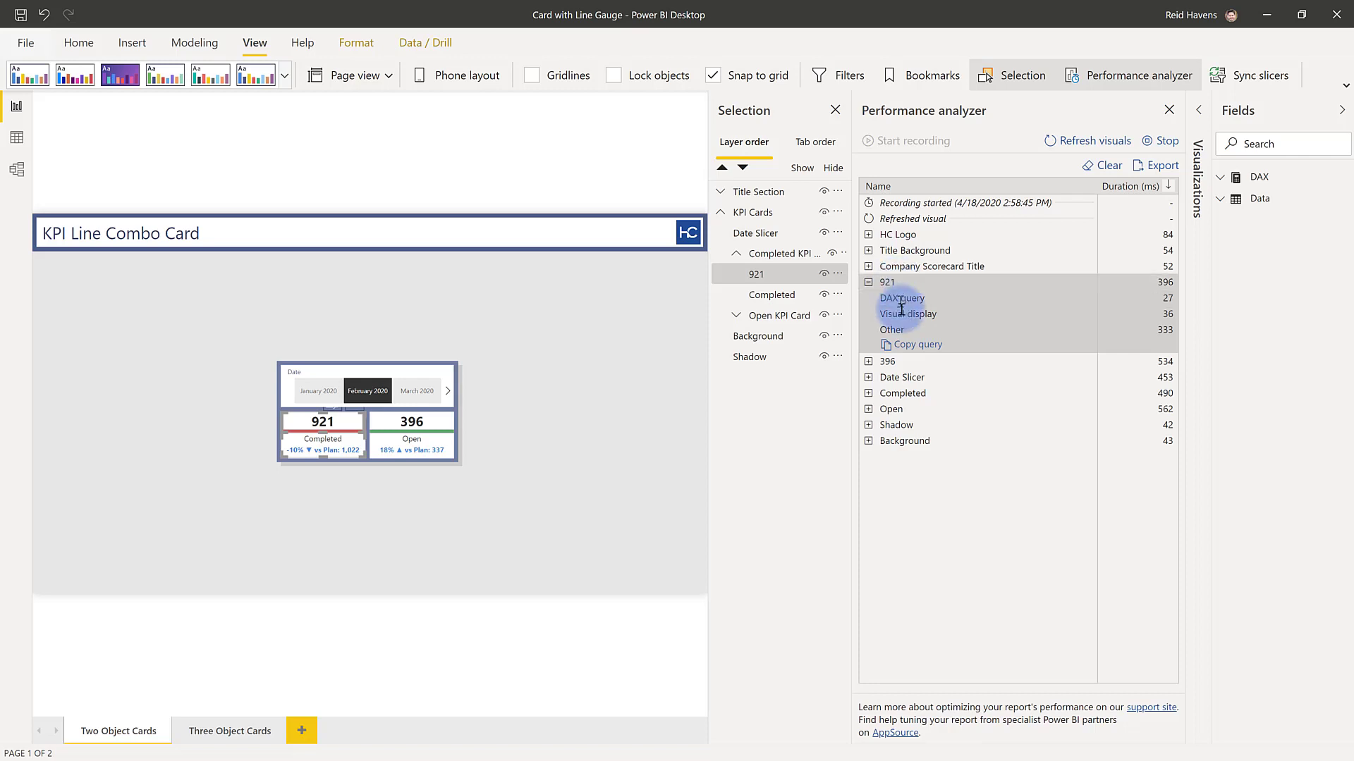
left_click(901, 395)
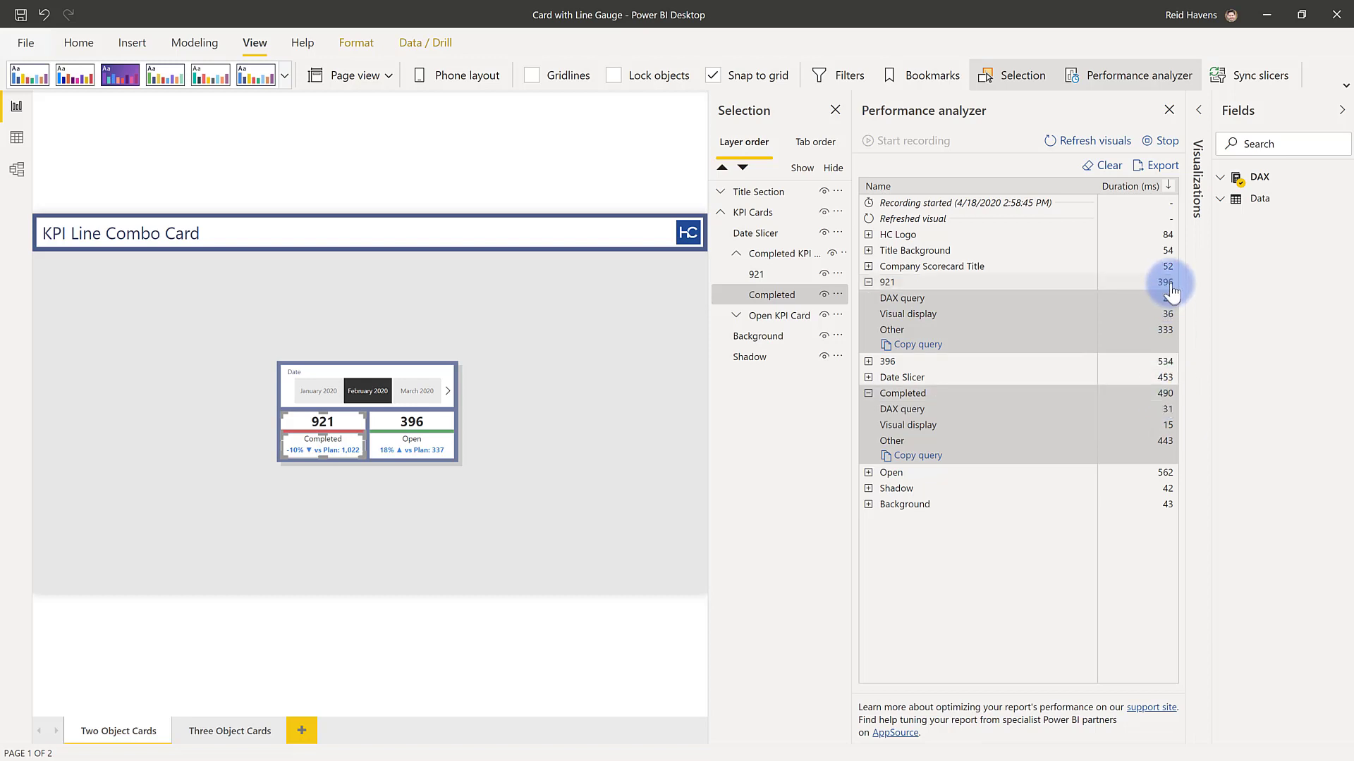
Clear and re-record fresh timings, then move to the Three Object Cards page
left_click(1101, 166)
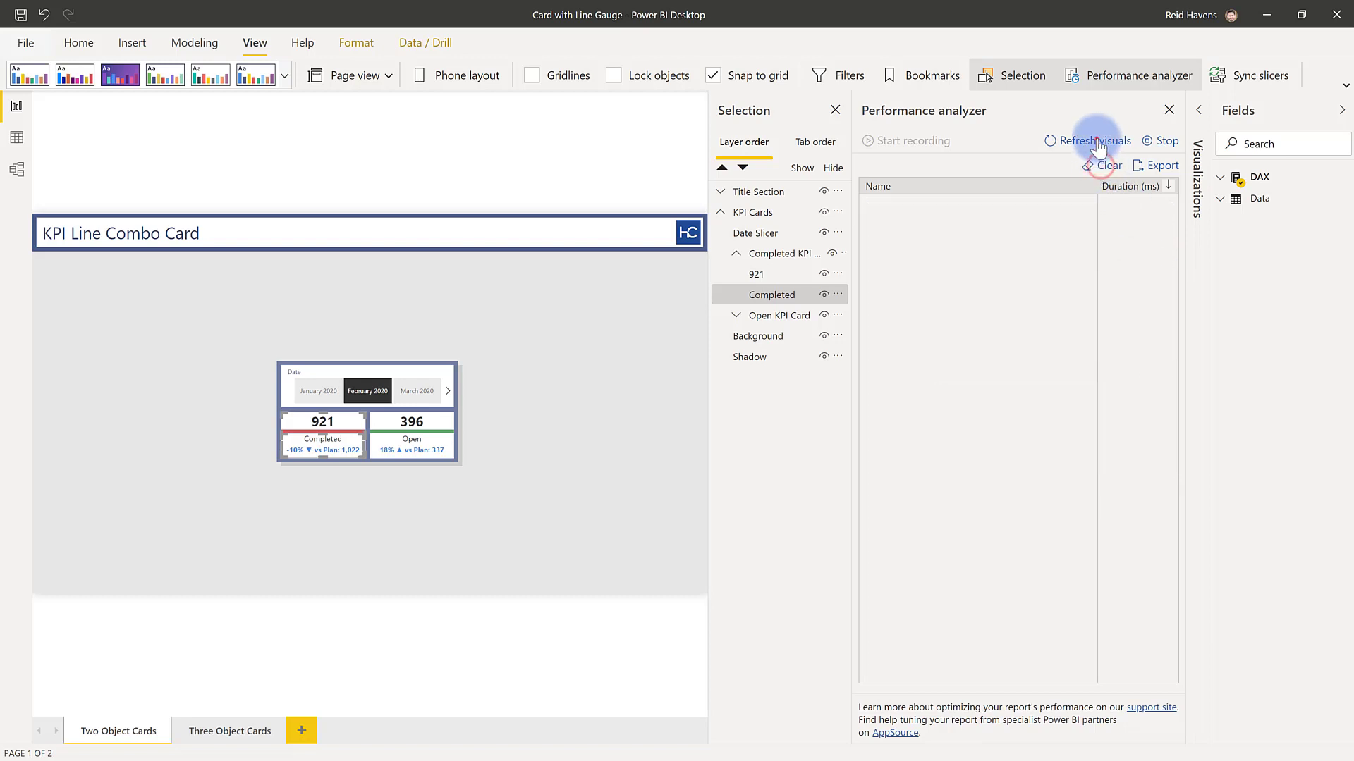
left_click(1094, 144)
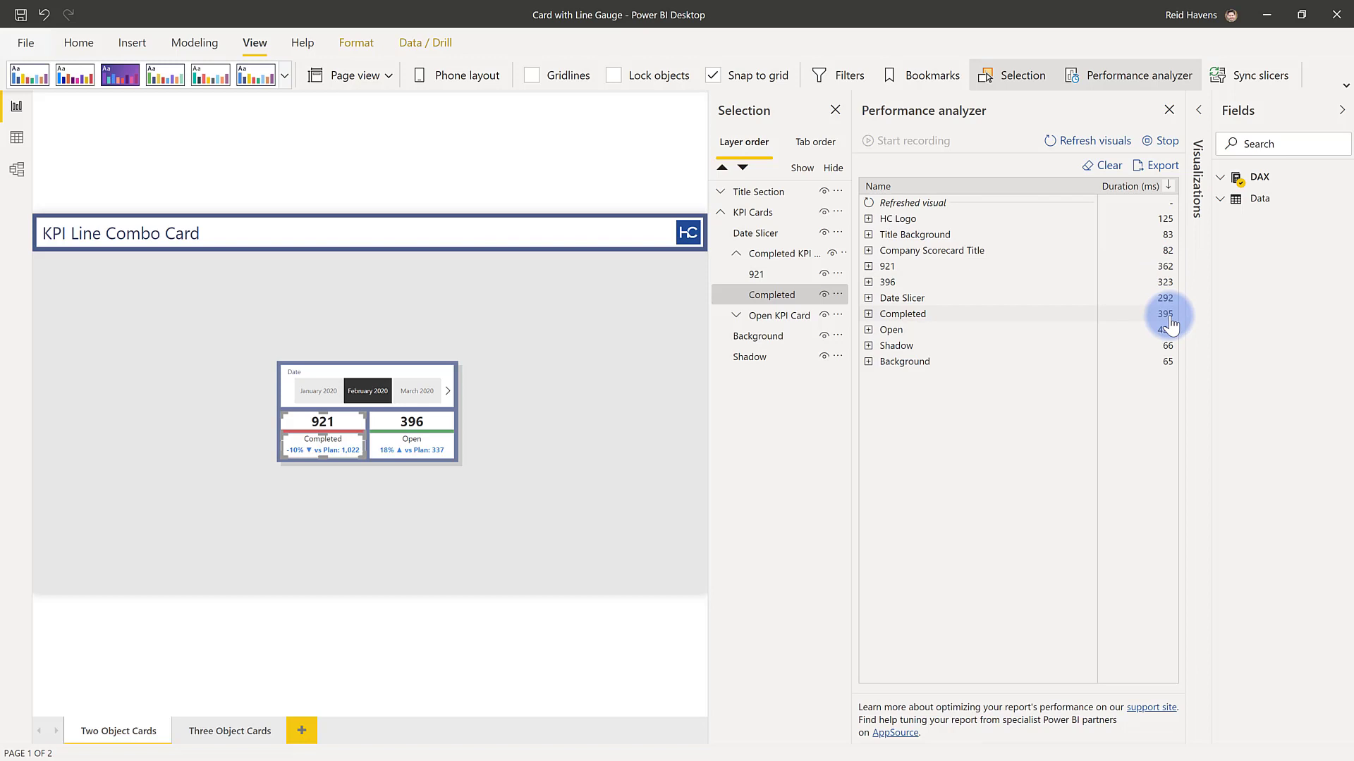
left_click(217, 734)
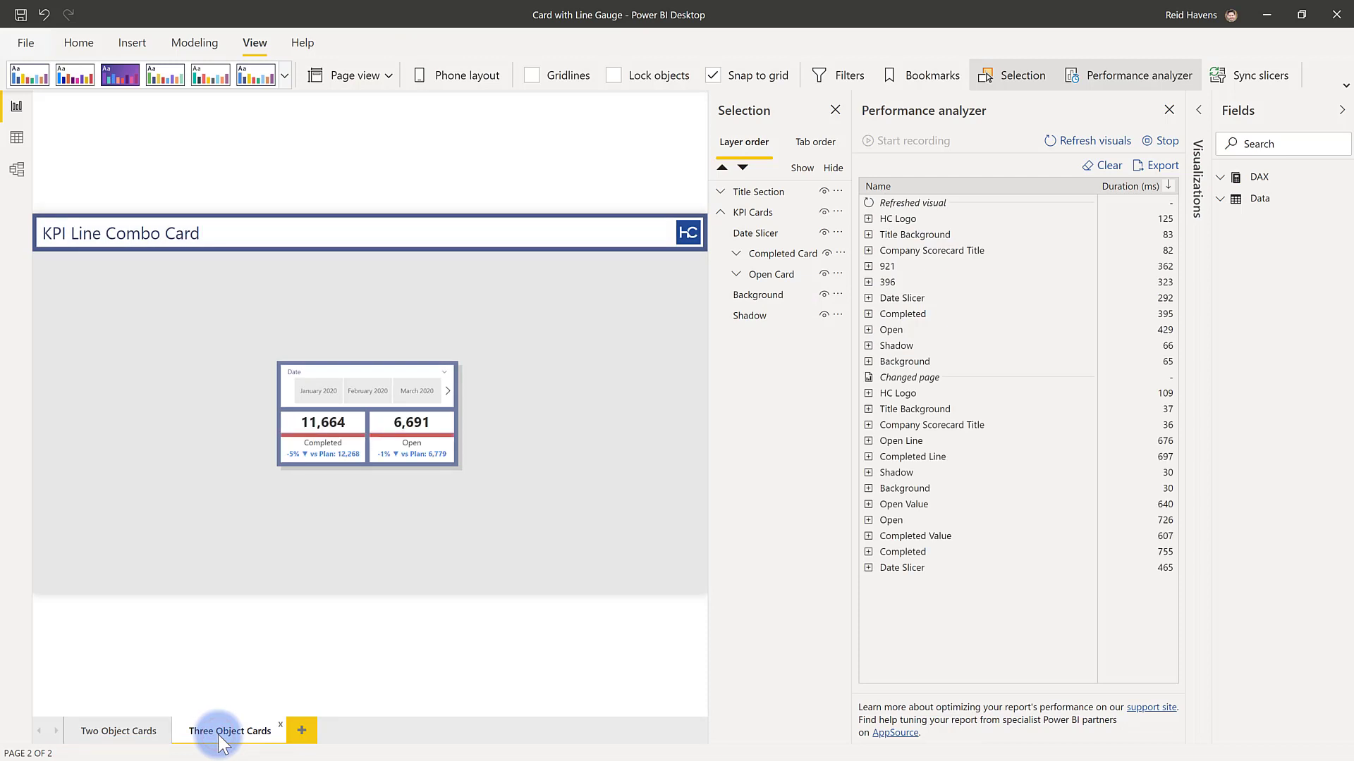
Expand the Completed Card group, clear and re-record timings for this page, then return to Two Object Cards
left_click(738, 253)
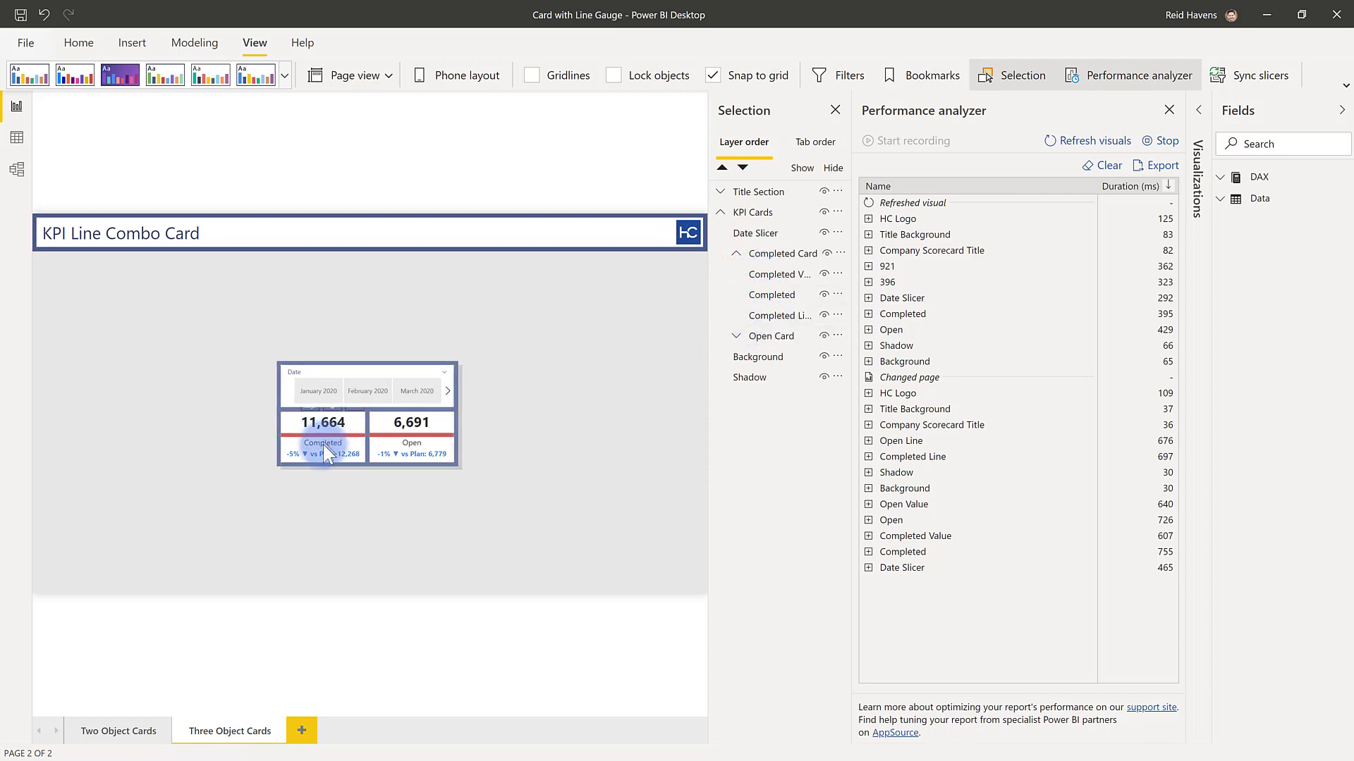
left_click(731, 257)
left_click(1102, 165)
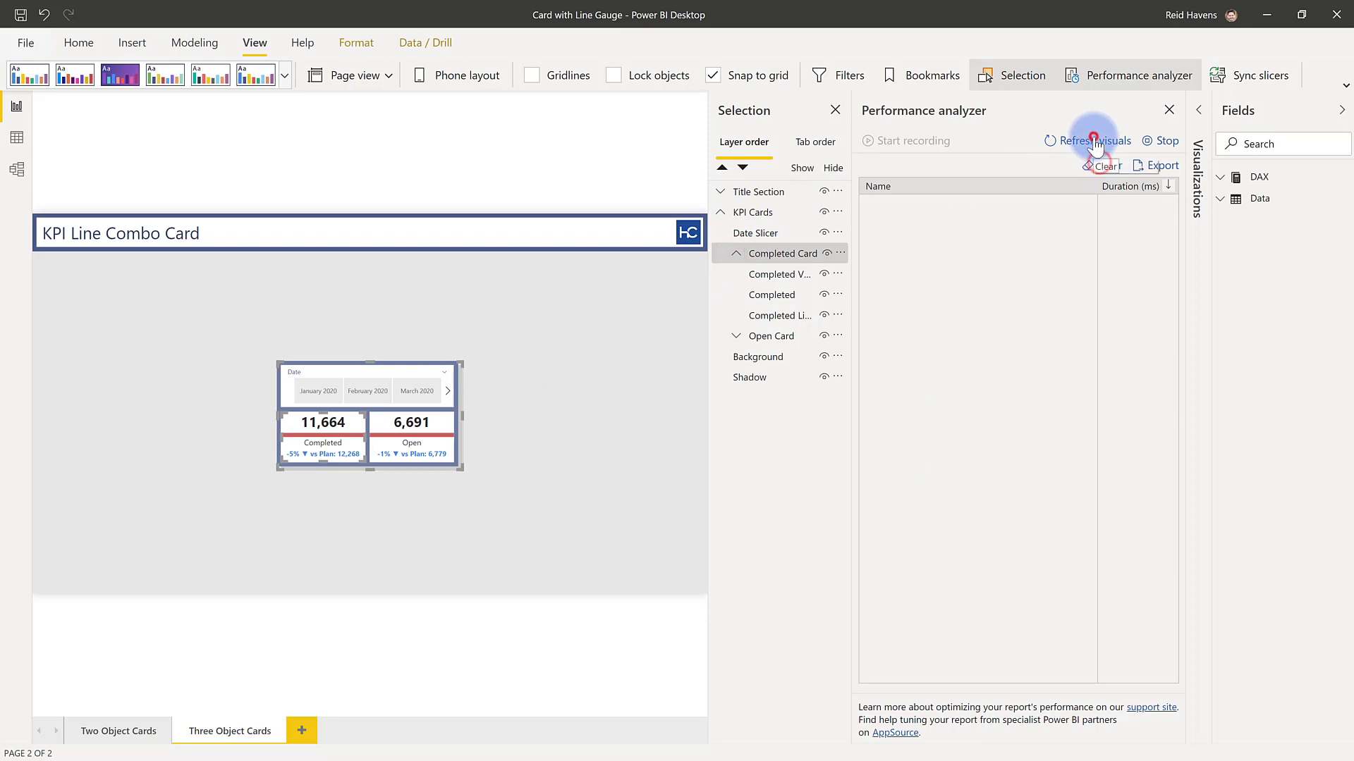
left_click(1093, 143)
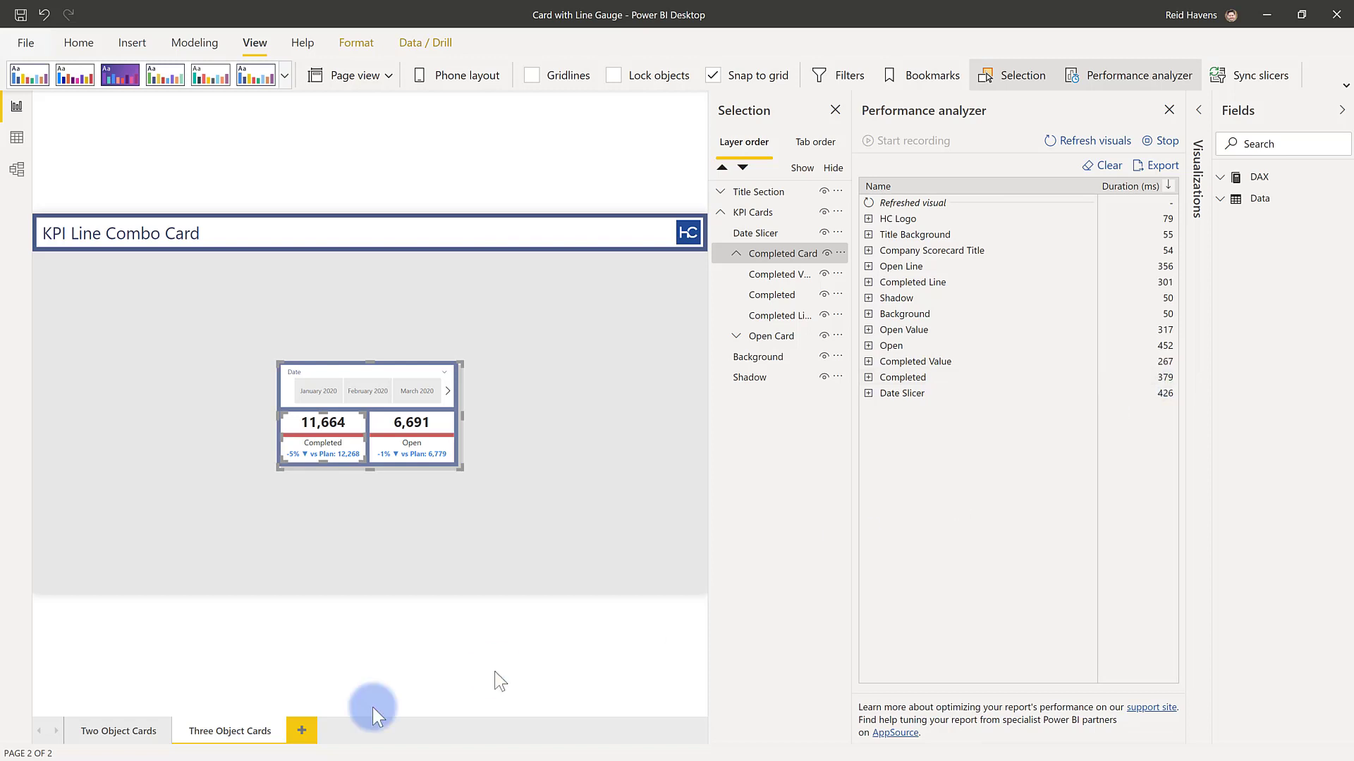
left_click(112, 735)
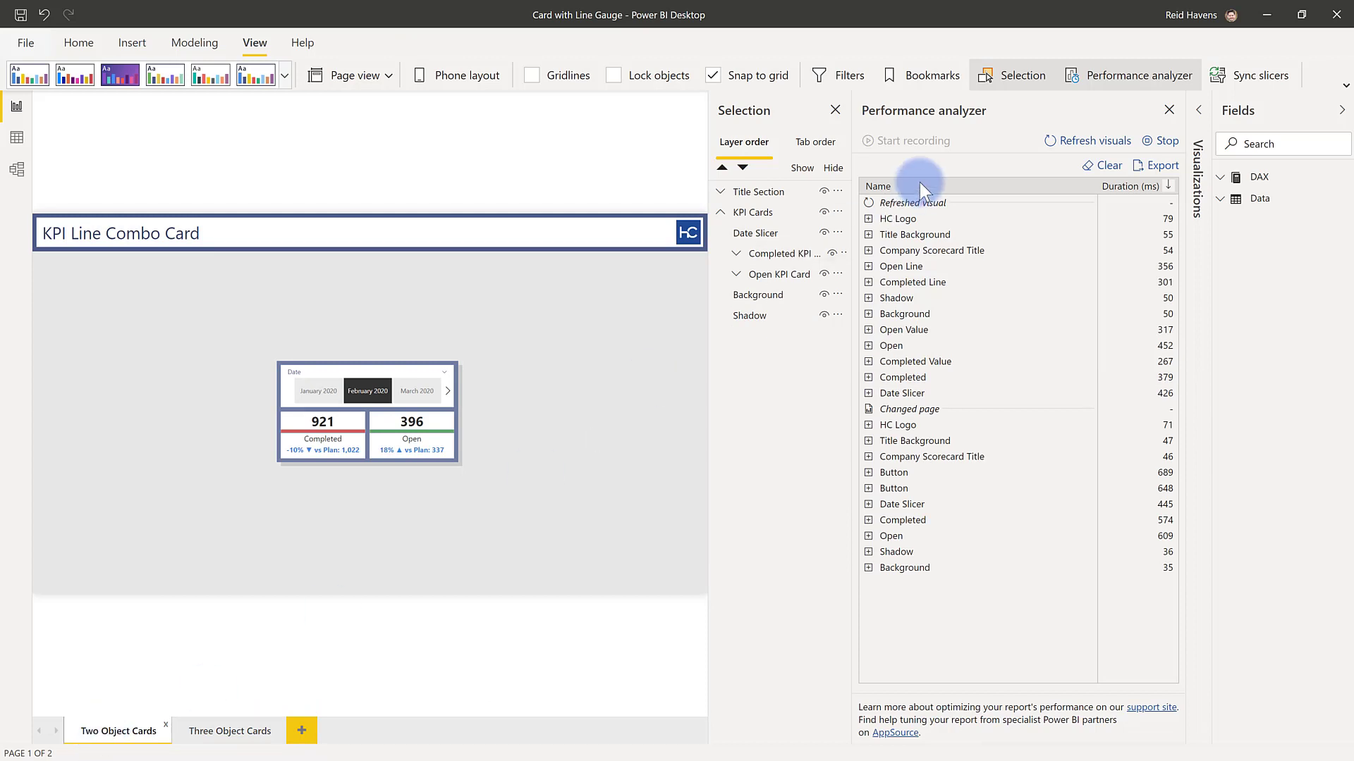
Close the Performance analyzer, paste a copy of the Completed KPI card and move it left of the group
left_click(1105, 166)
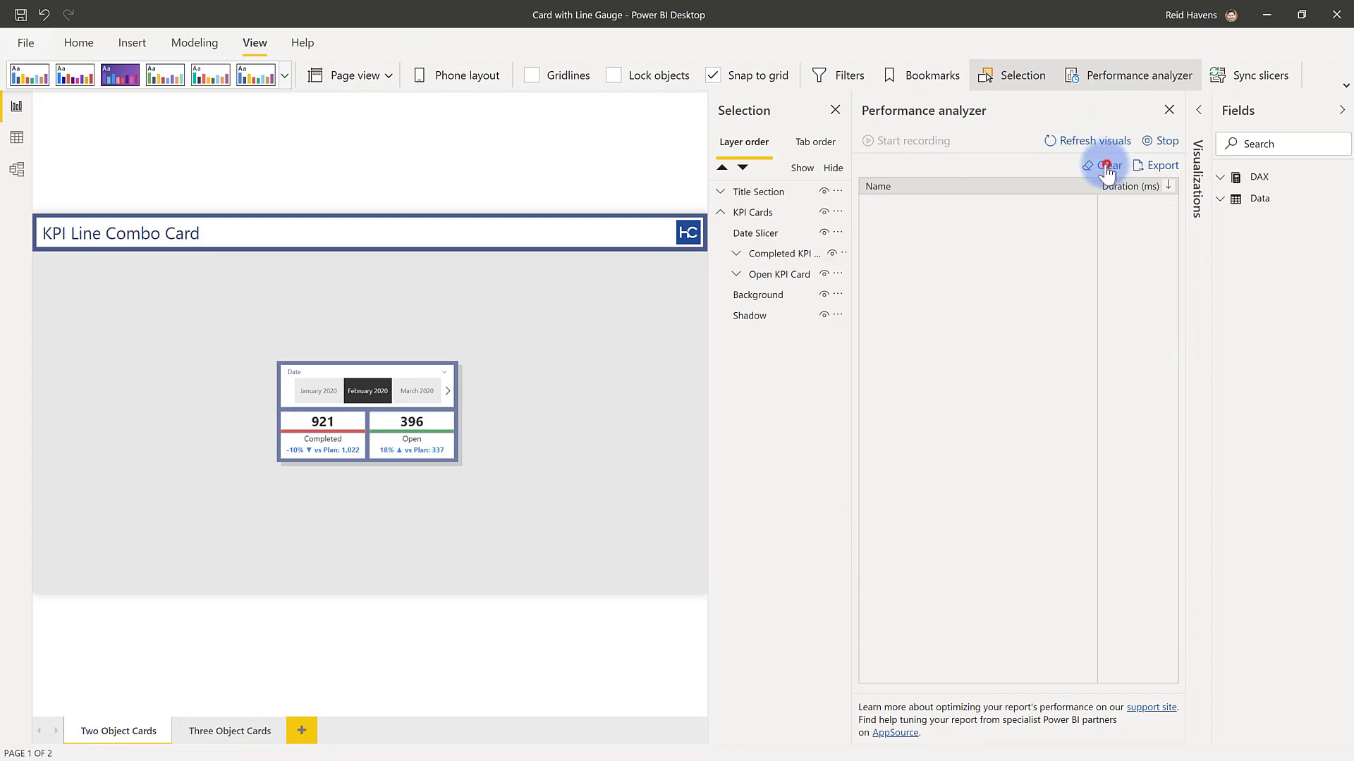
left_click(1169, 110)
left_click(1135, 113)
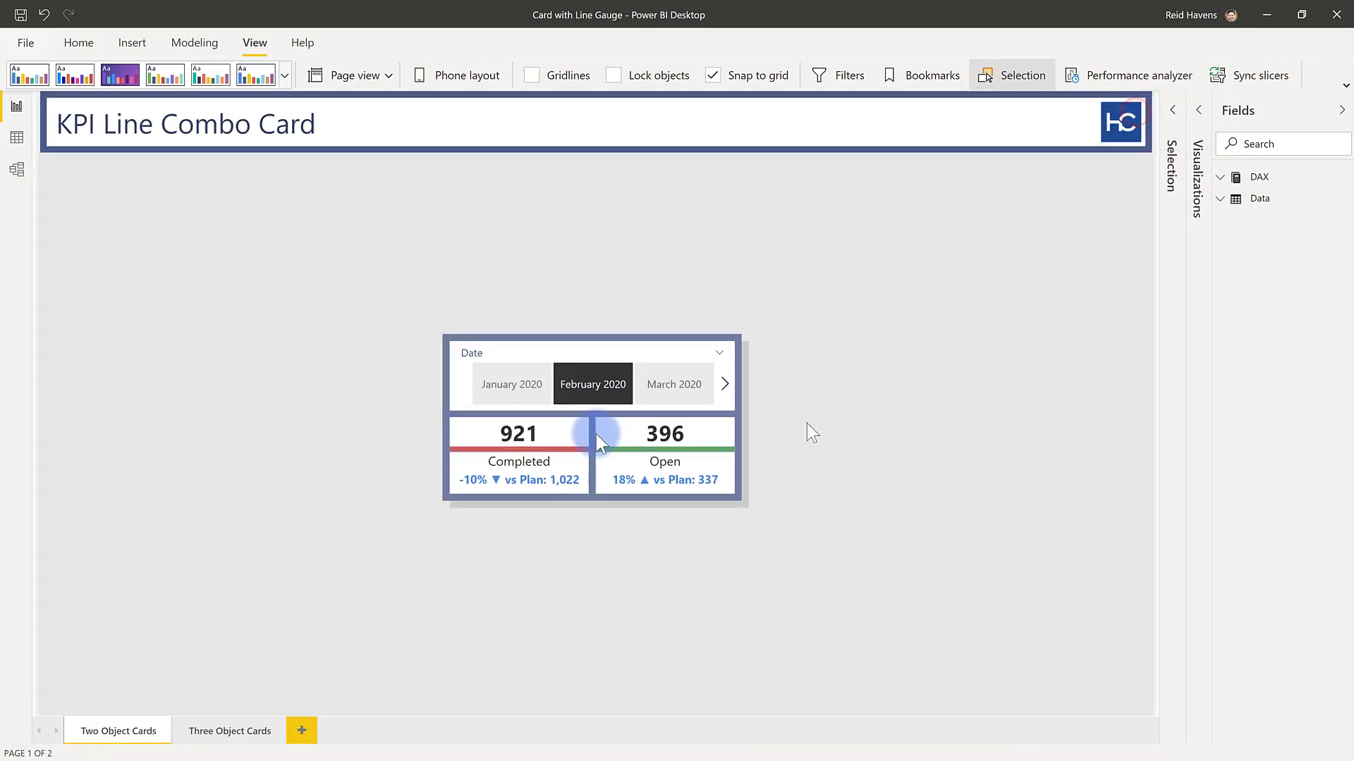
left_click(508, 442)
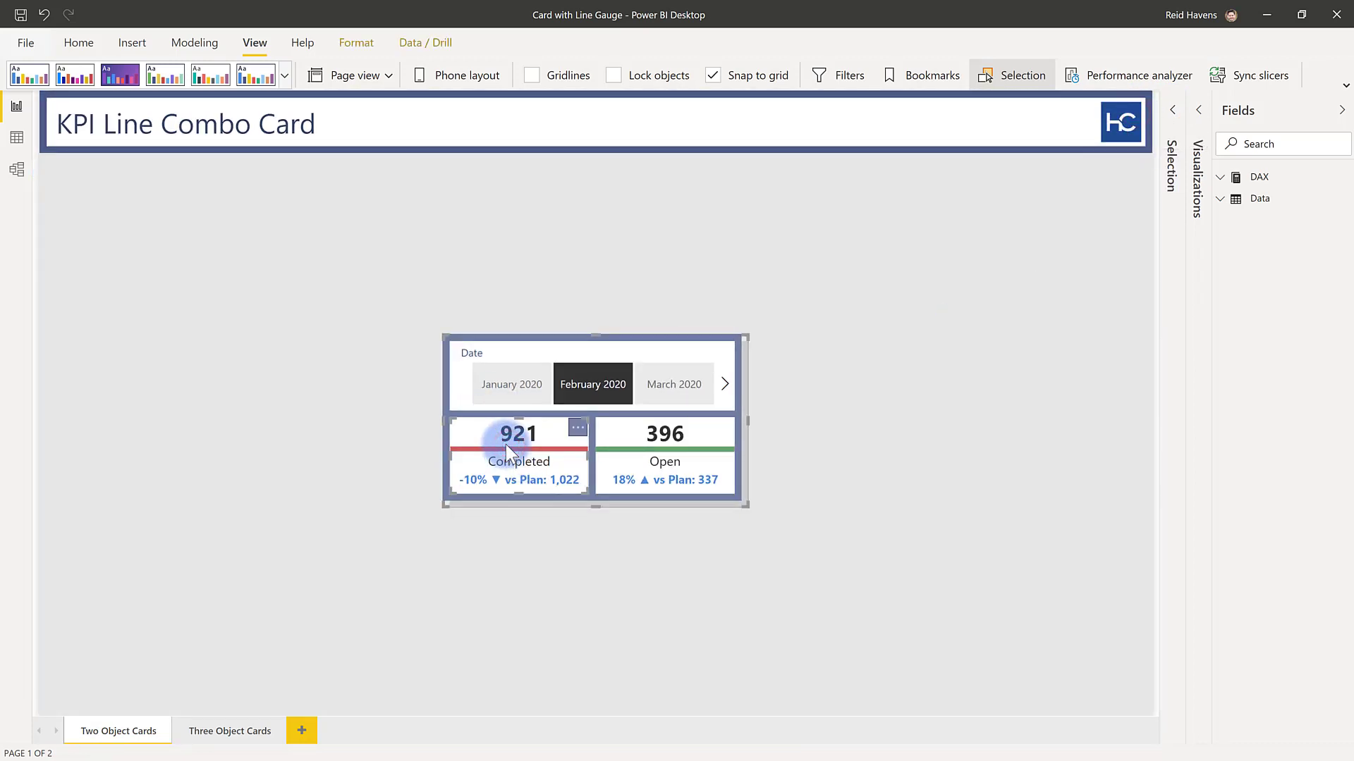
left_click(1067, 351)
key("ctrl+v")
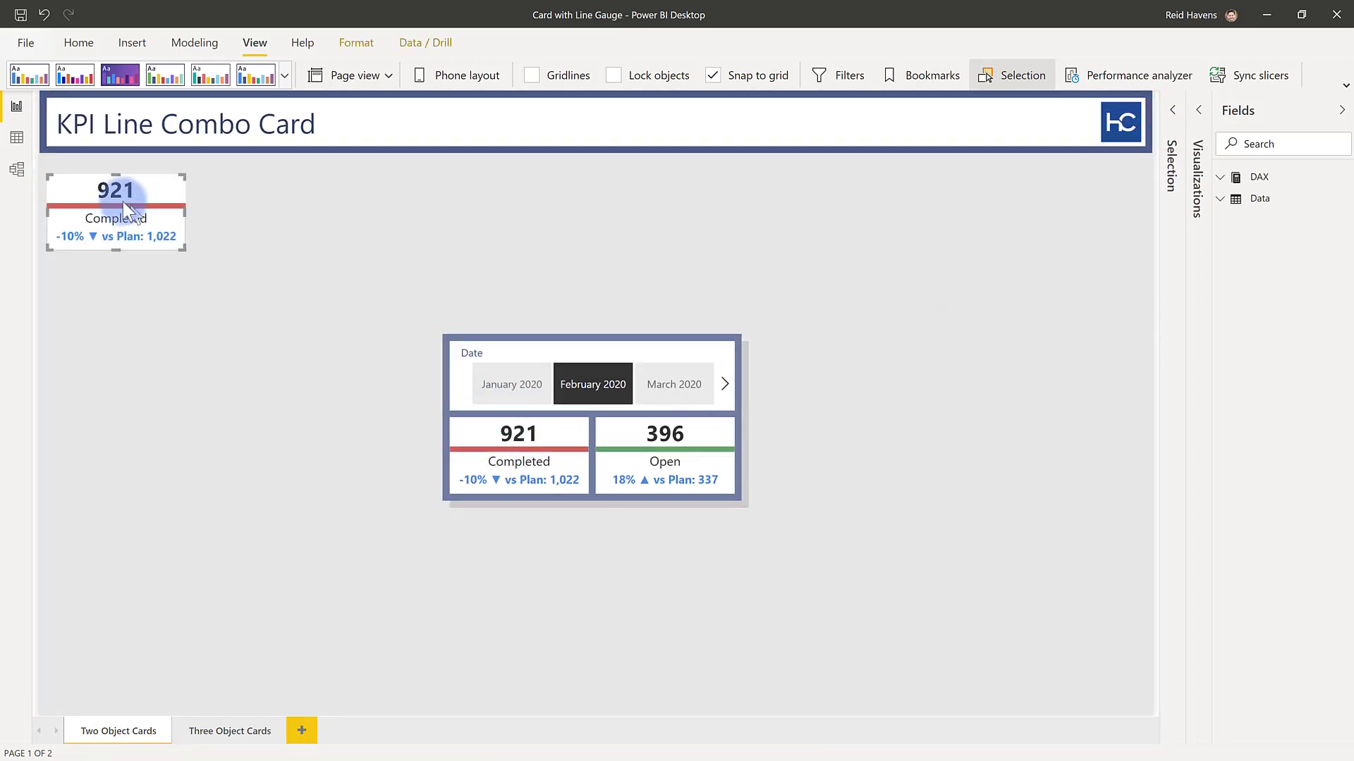
left_click_drag(106, 193, 305, 368)
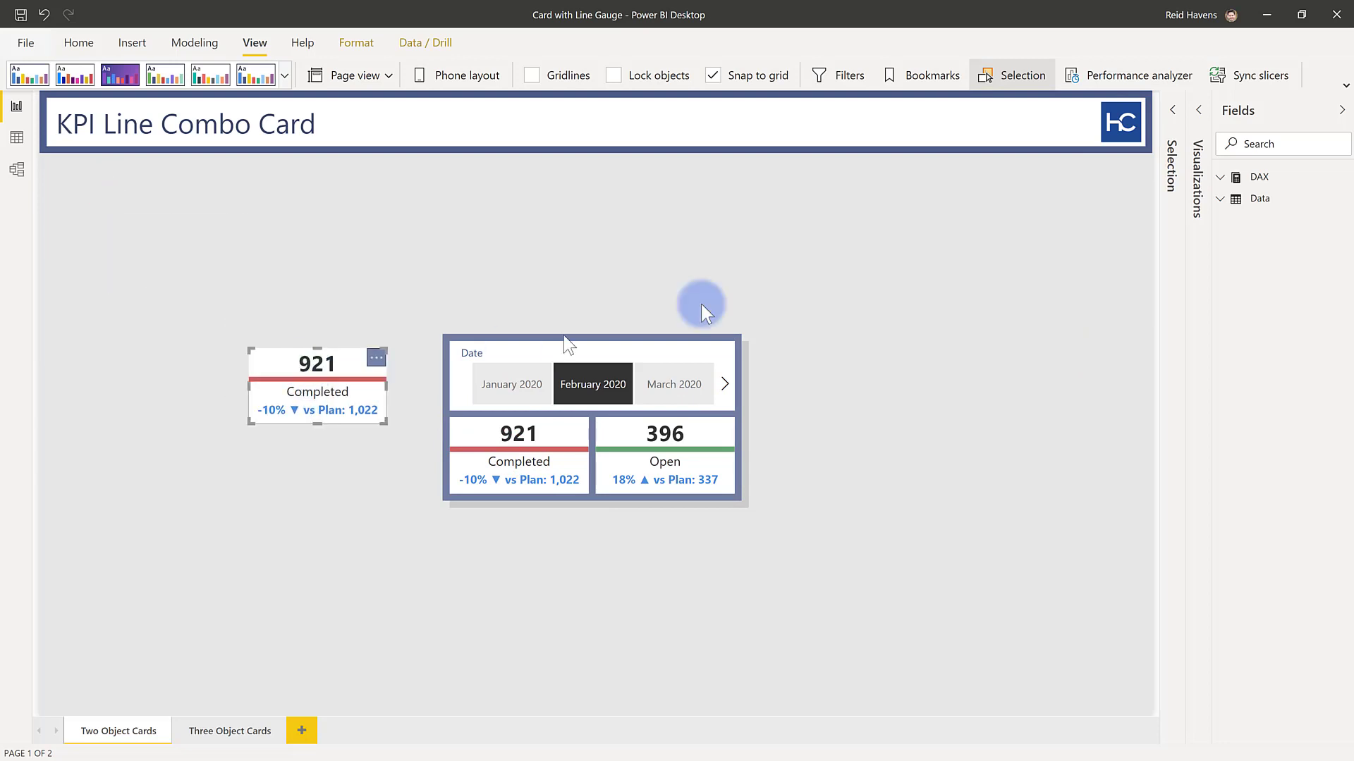
Ungroup the Completed KPI Card into separate 921 and Completed visuals and select the Completed text card
left_click(1174, 110)
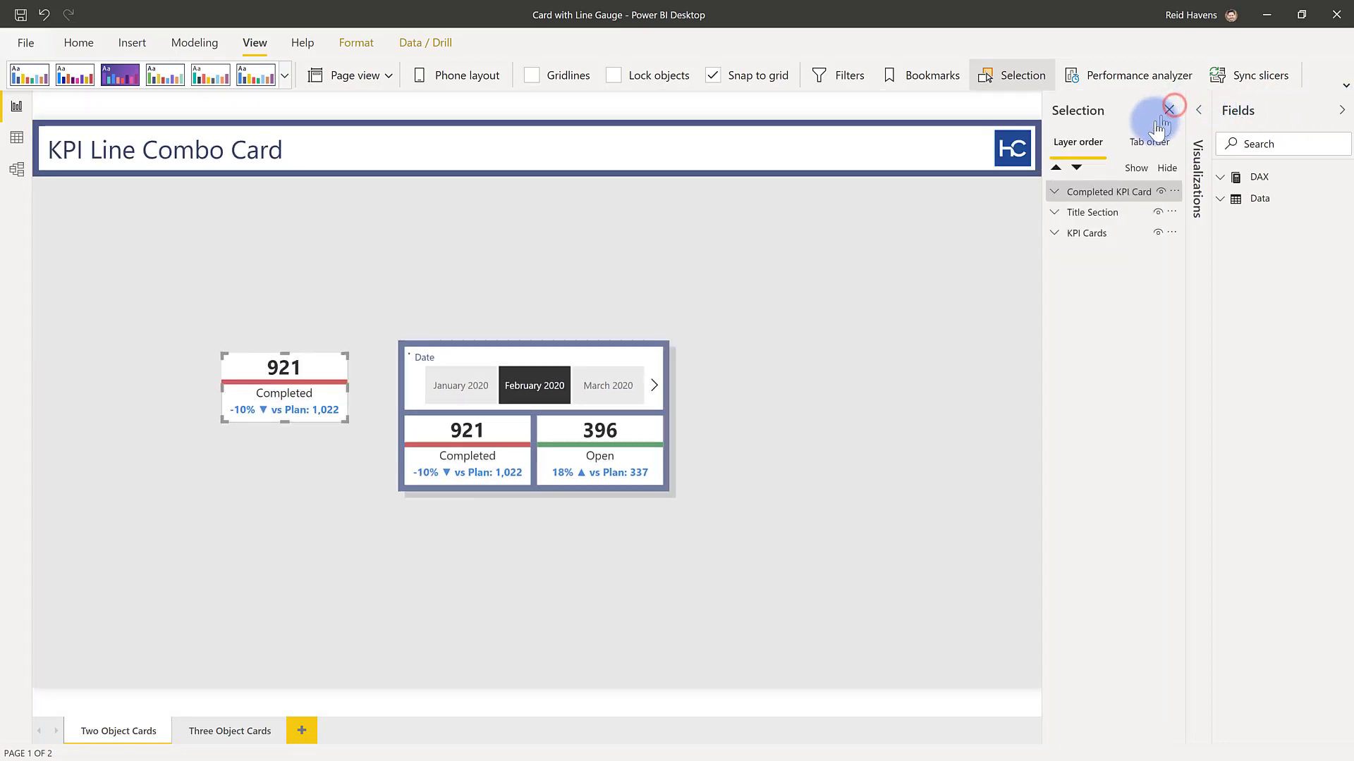
right_click(1069, 191)
mouse_move(1110, 200)
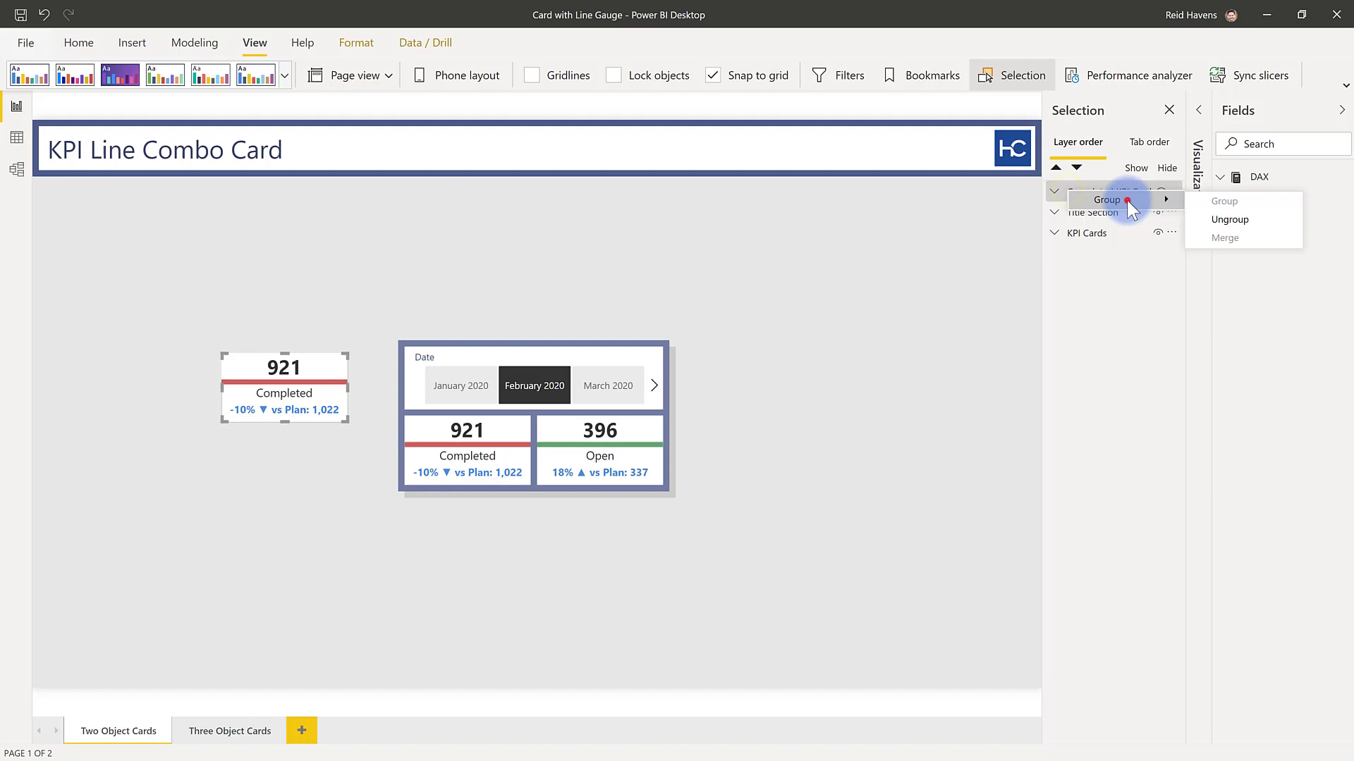
left_click(1231, 219)
left_click(308, 306)
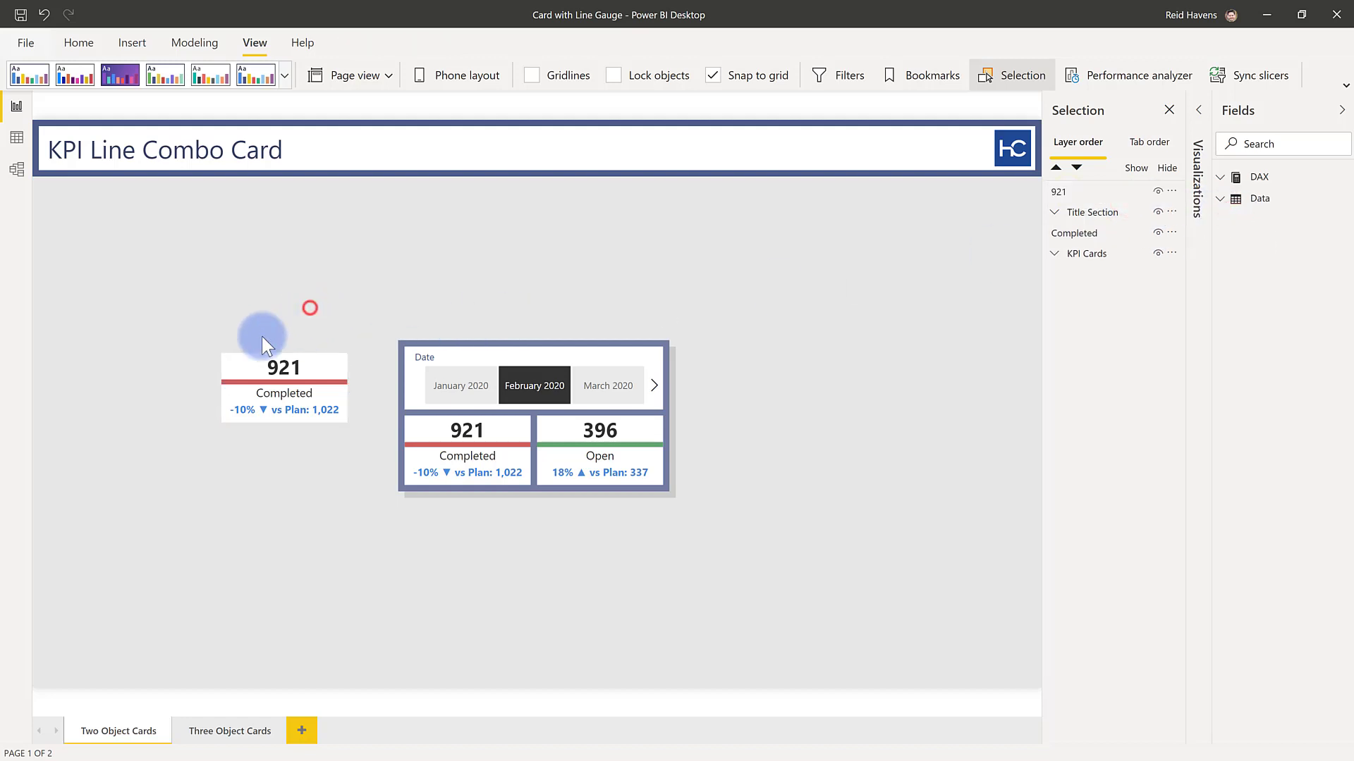
left_click(266, 382)
mouse_move(283, 394)
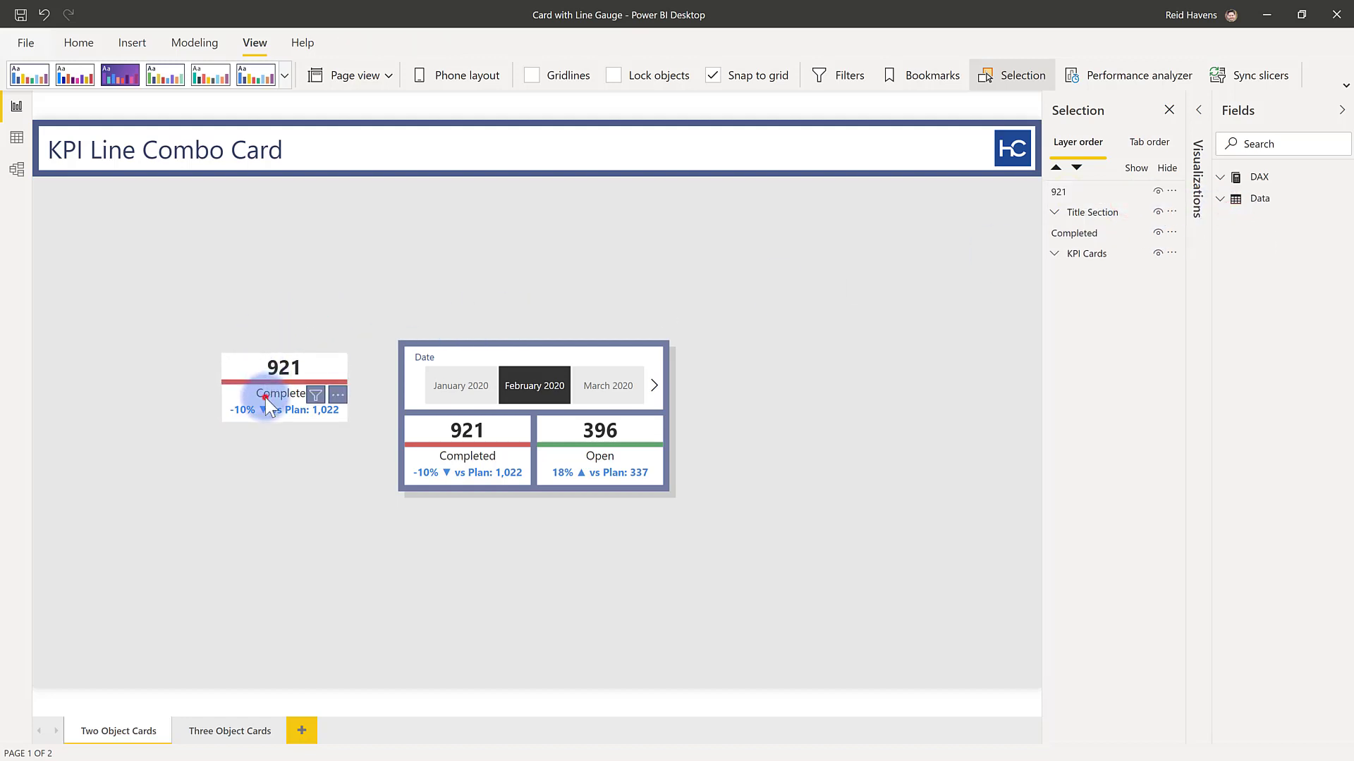
Inspect the Completed text card's Title formatting and fields, then expand the DAX measures table
left_click(1197, 111)
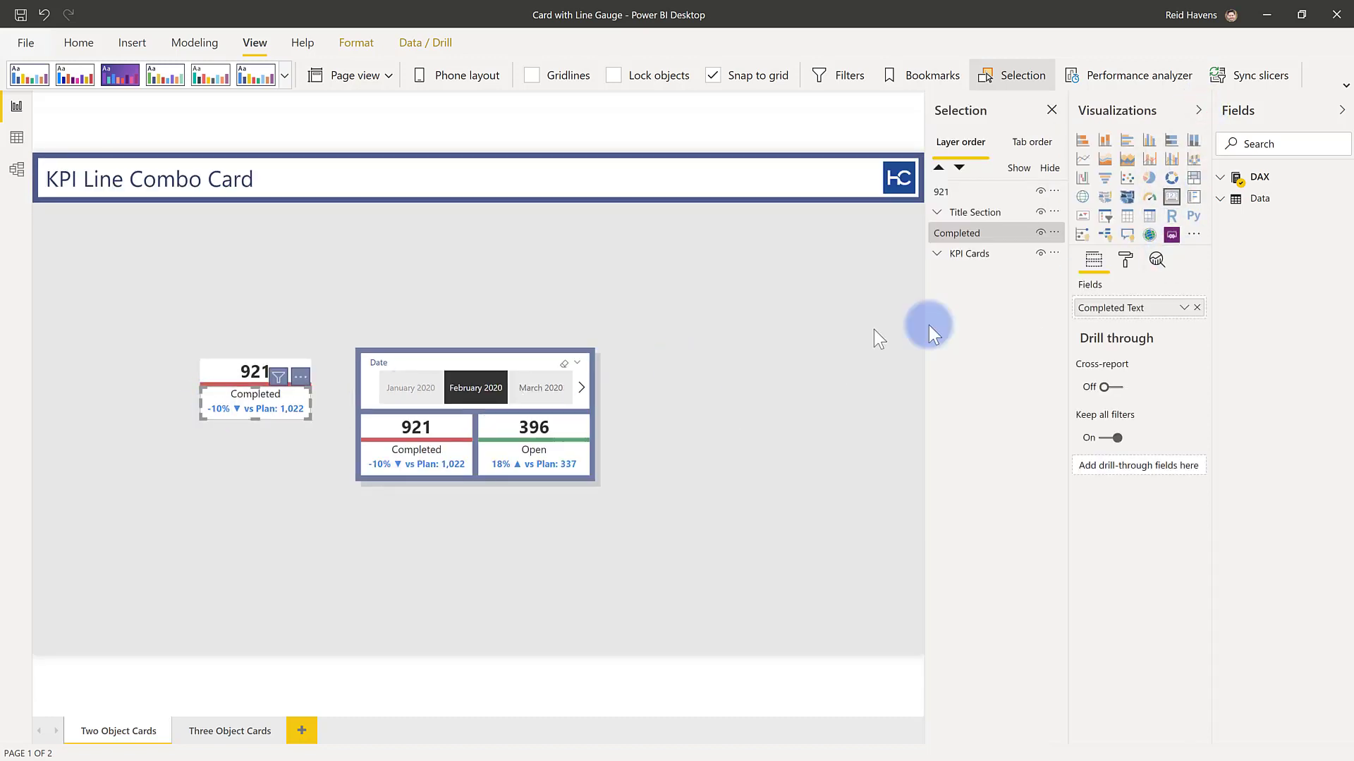
left_click(1125, 259)
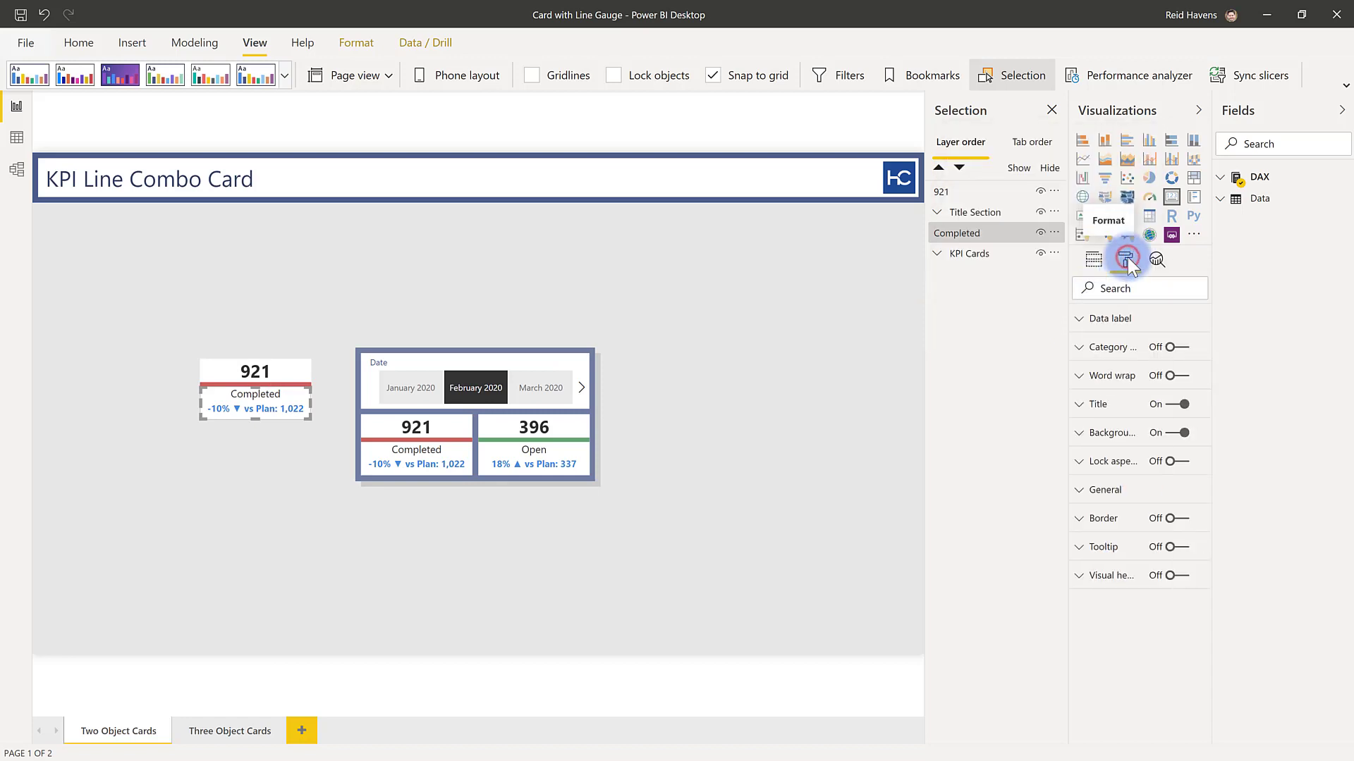
left_click(1109, 403)
double_click(1121, 451)
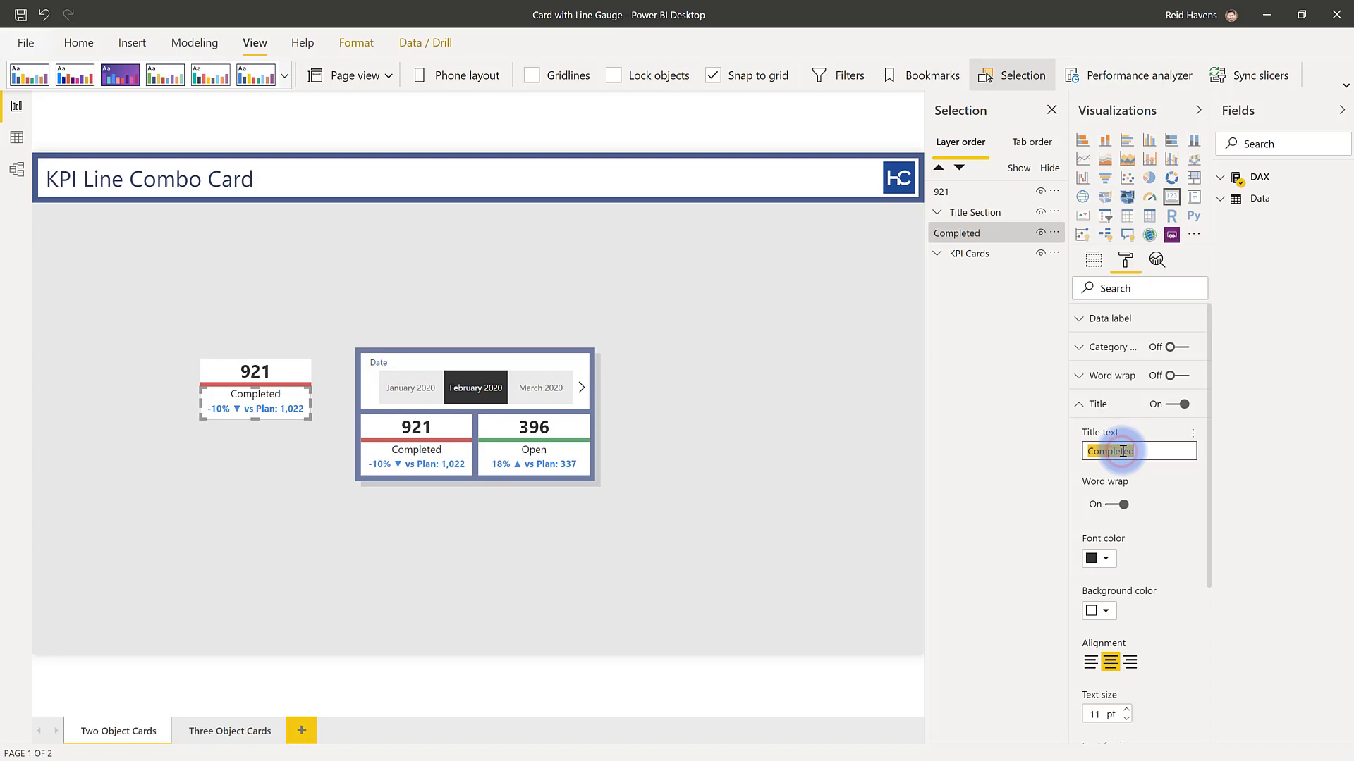
mouse_move(251, 411)
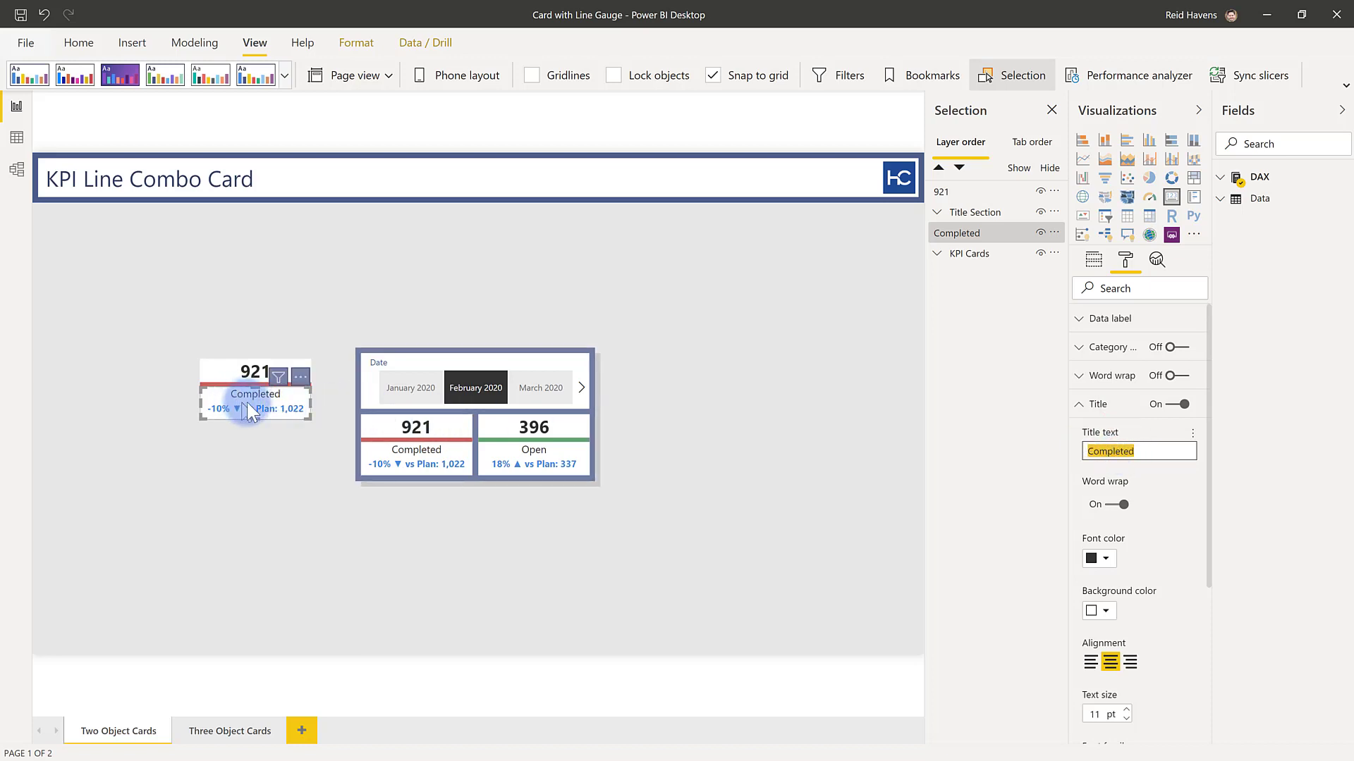
left_click(1095, 261)
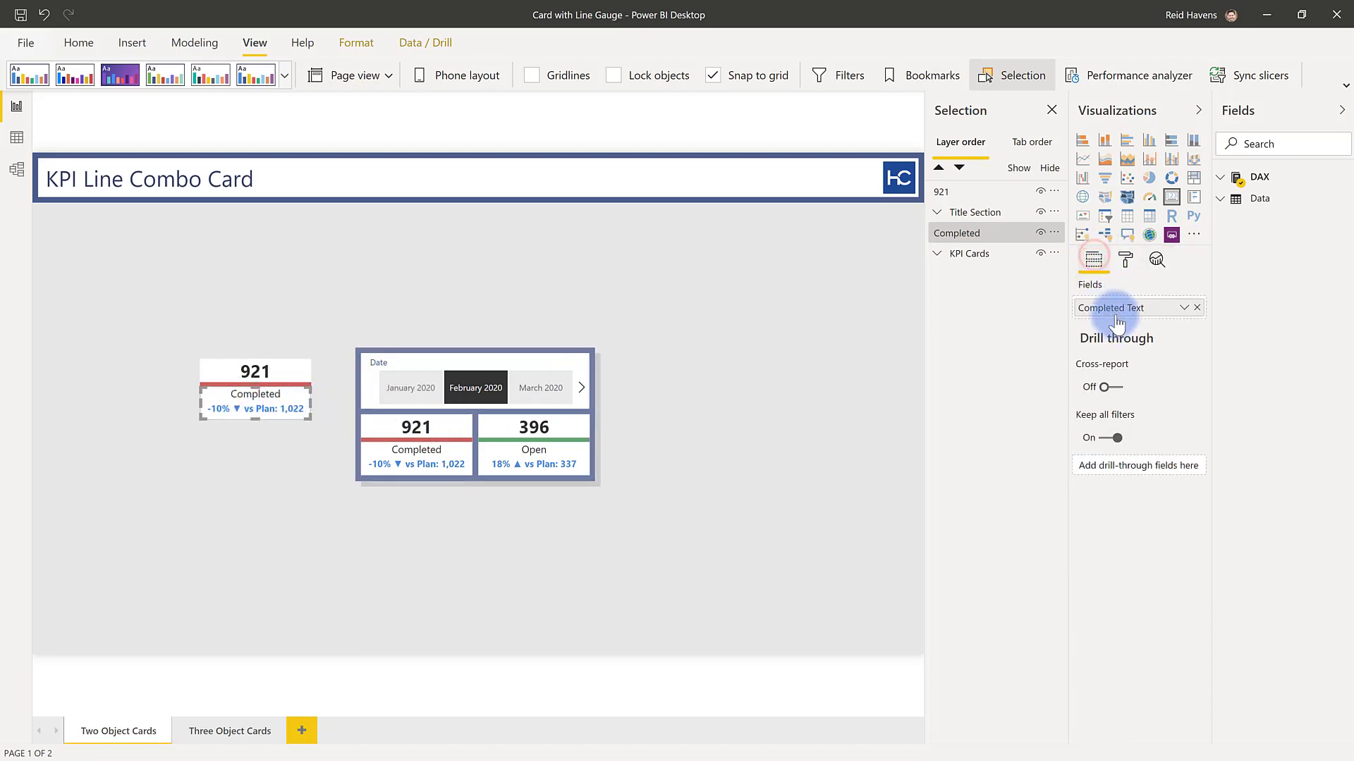
left_click(1222, 177)
Show the Completed Text measure's DAX and highlight its Result line and the full formula
left_click(1226, 201)
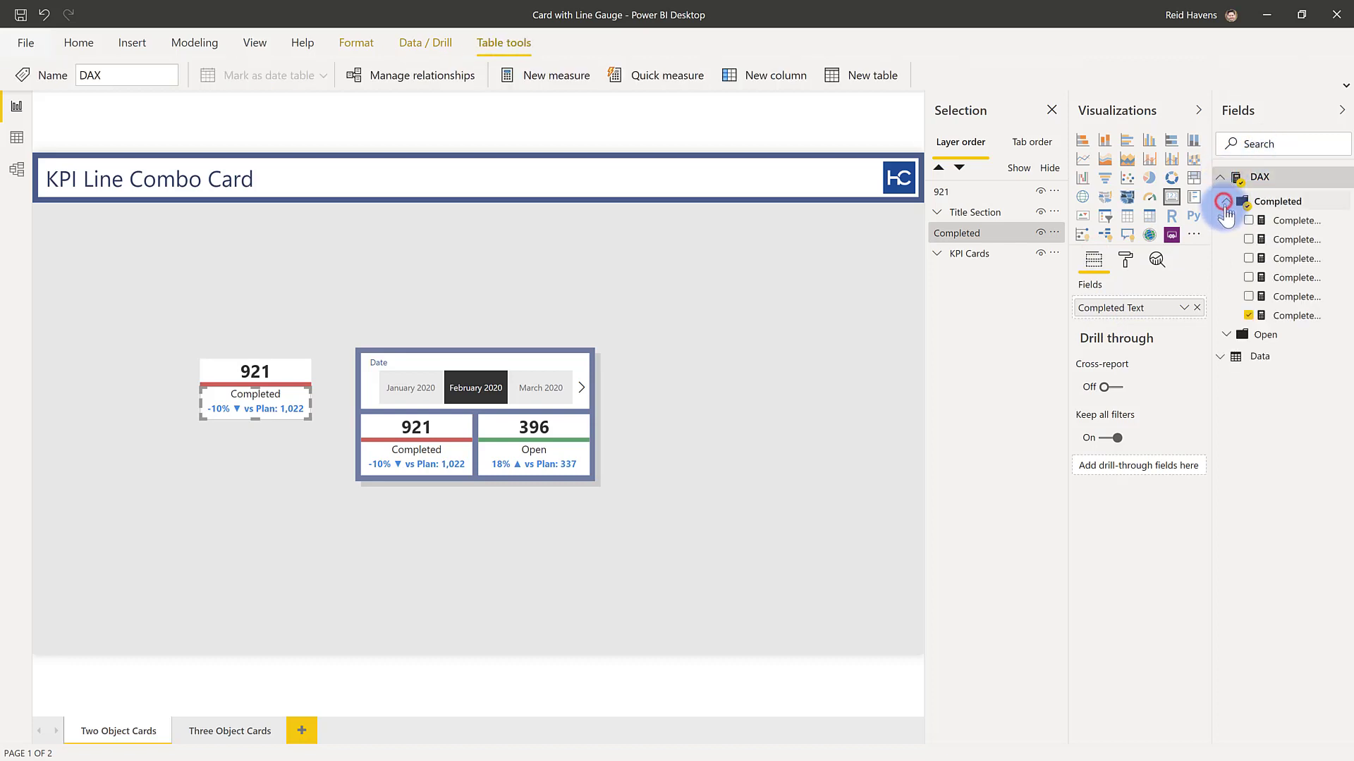
left_click(1276, 316)
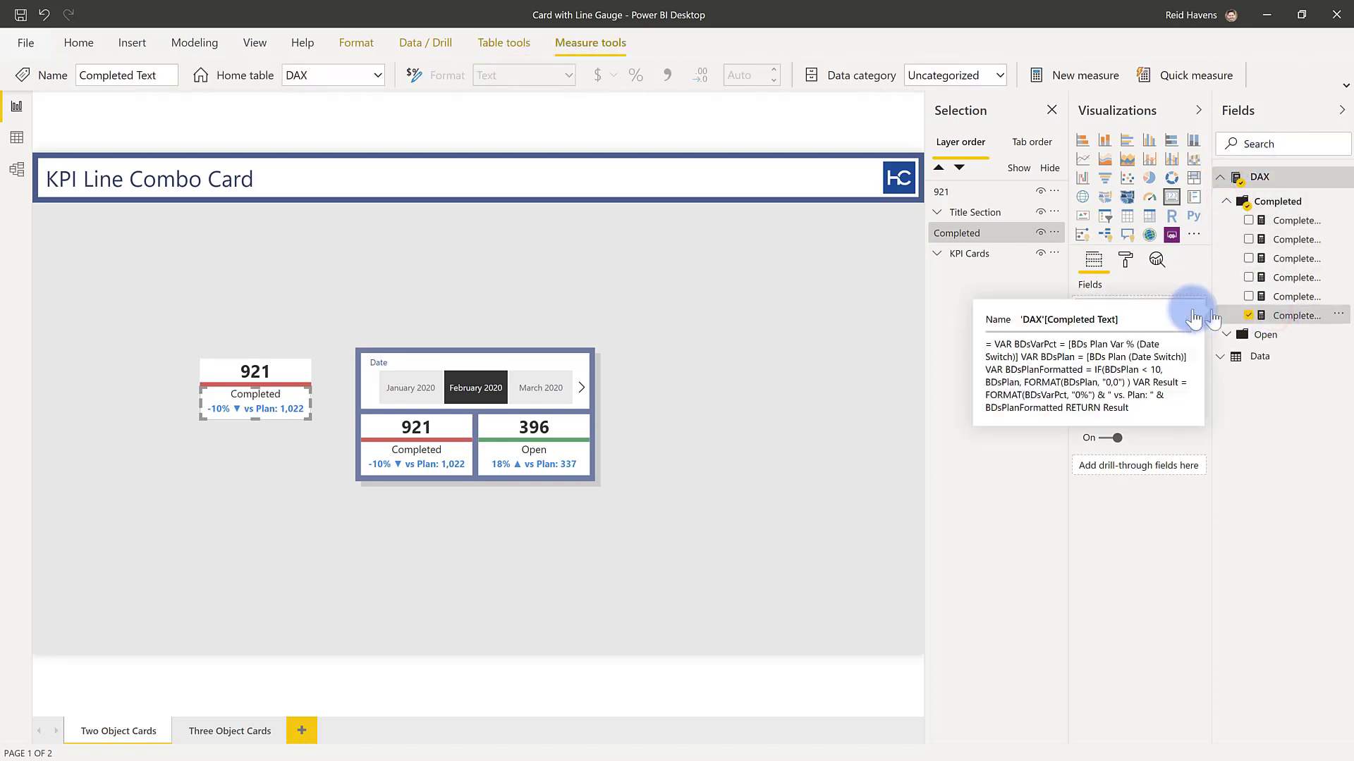
left_click(248, 123)
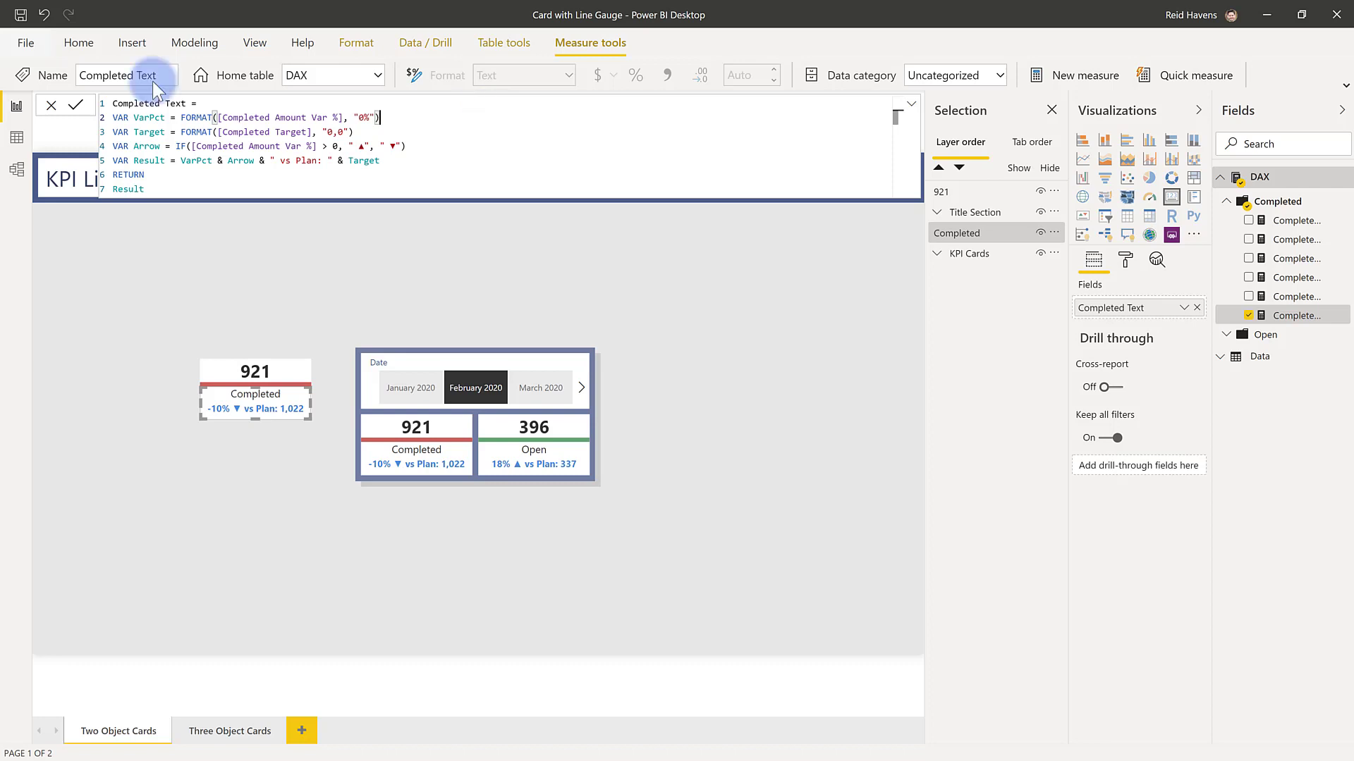
left_click(401, 162)
left_click_drag(402, 161, 182, 161)
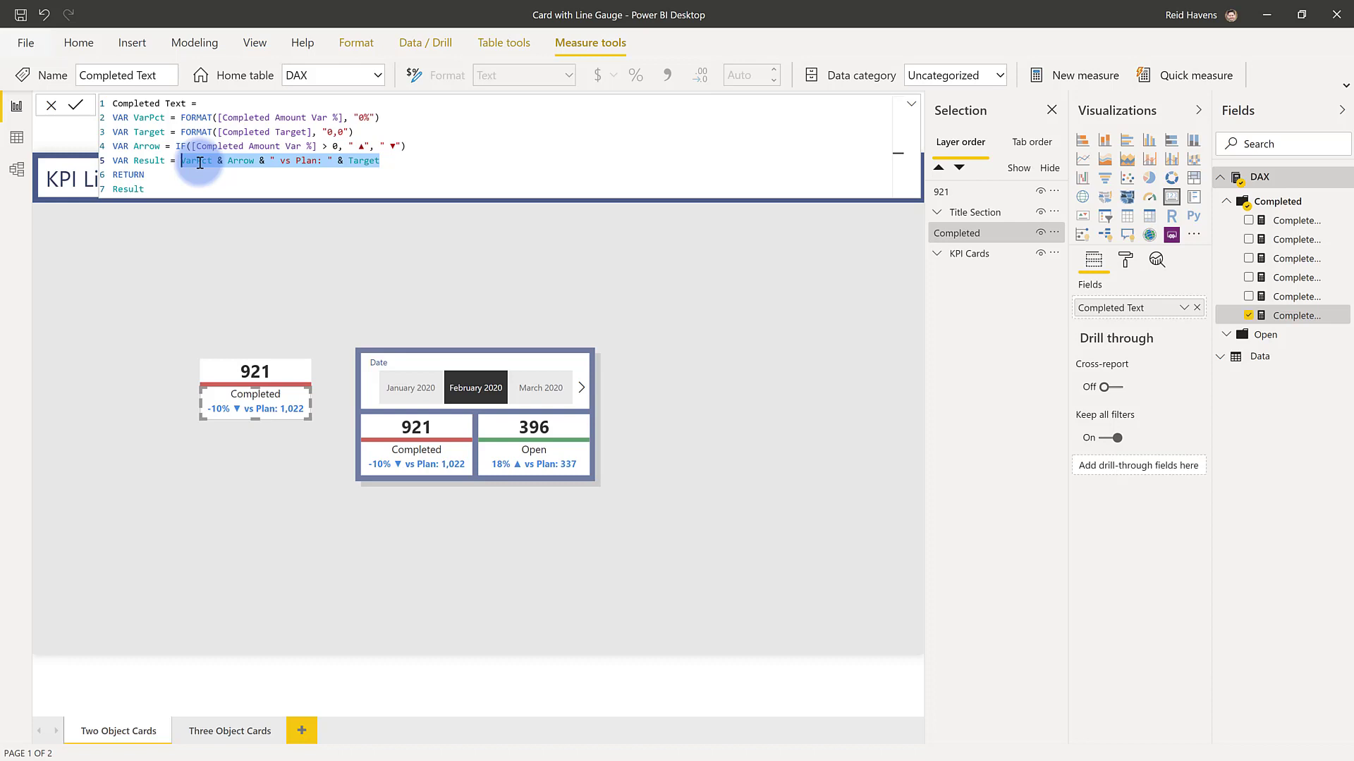
left_click_drag(160, 189, 101, 90)
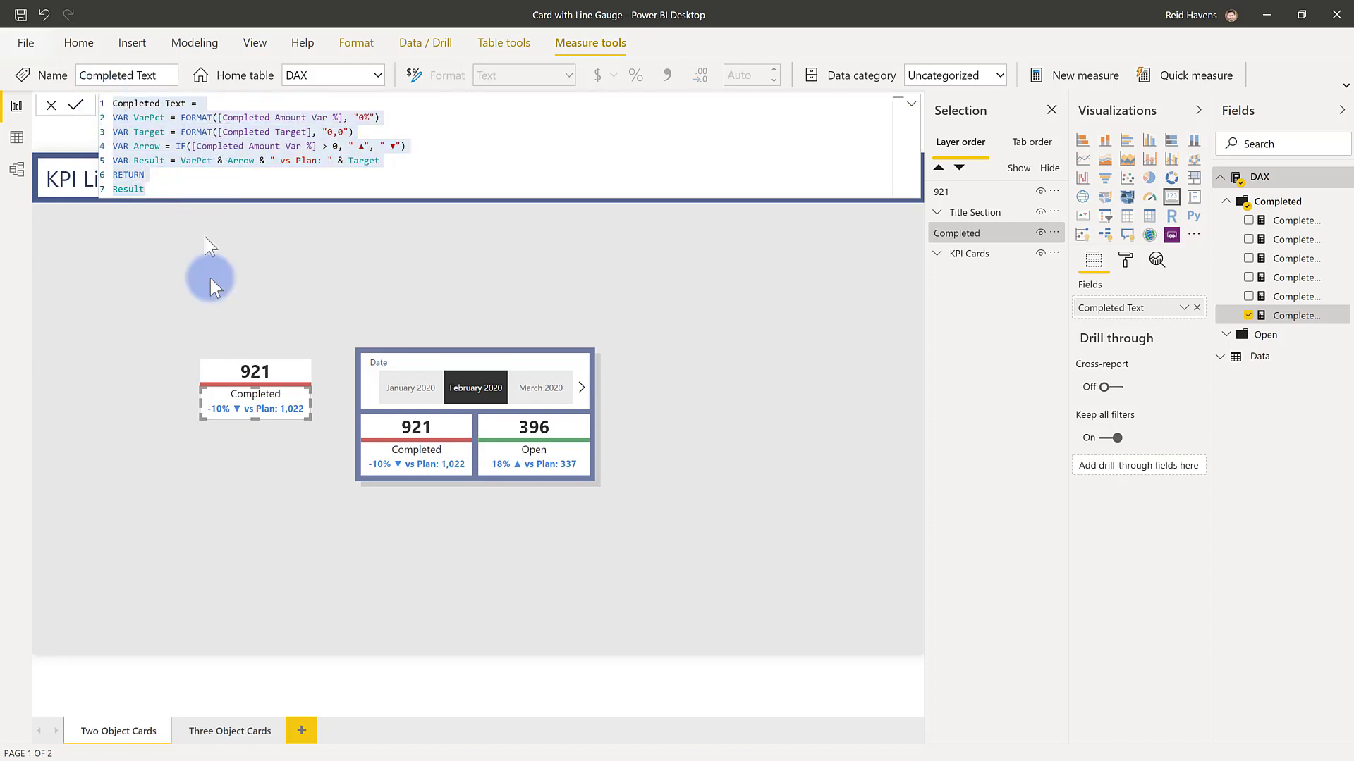
Return to the canvas and nudge the Completed detail text card slightly left
left_click(231, 415)
mouse_move(284, 408)
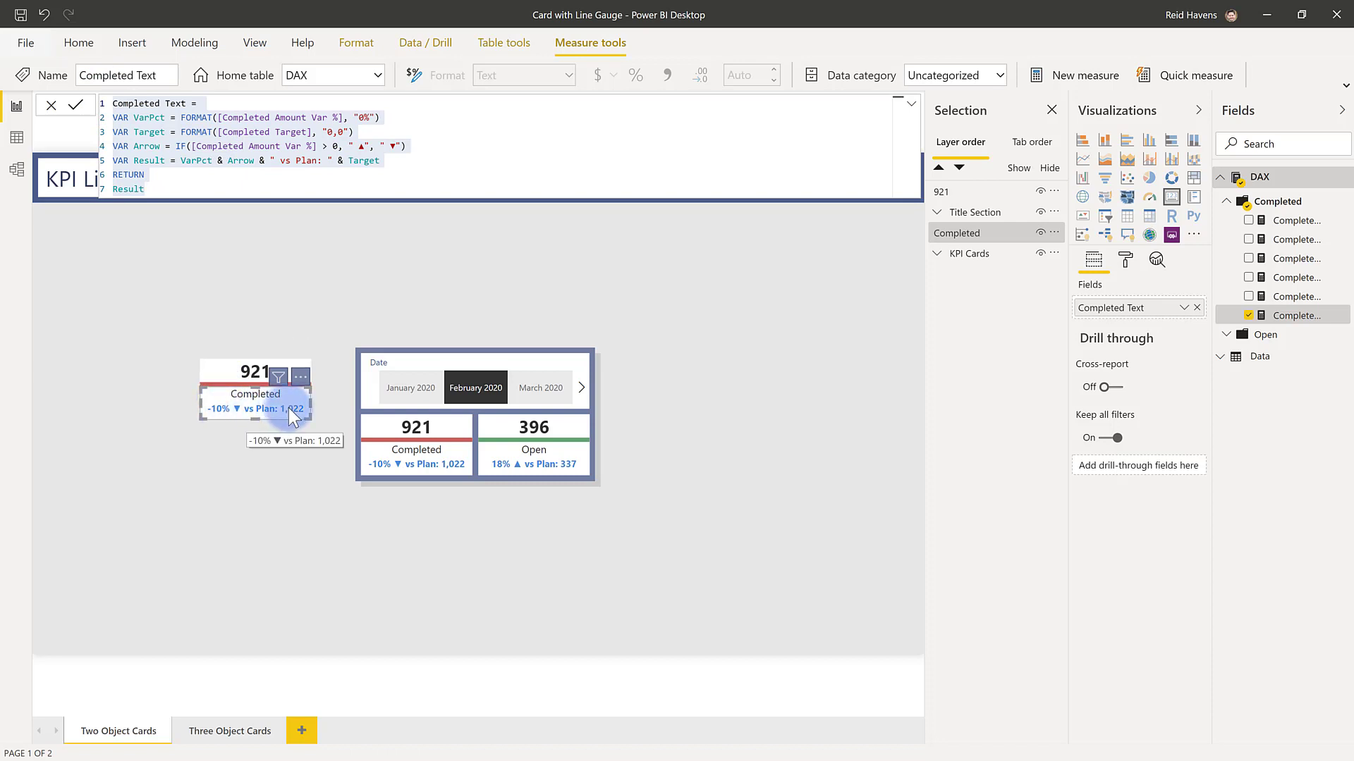
left_click_drag(290, 408, 280, 421)
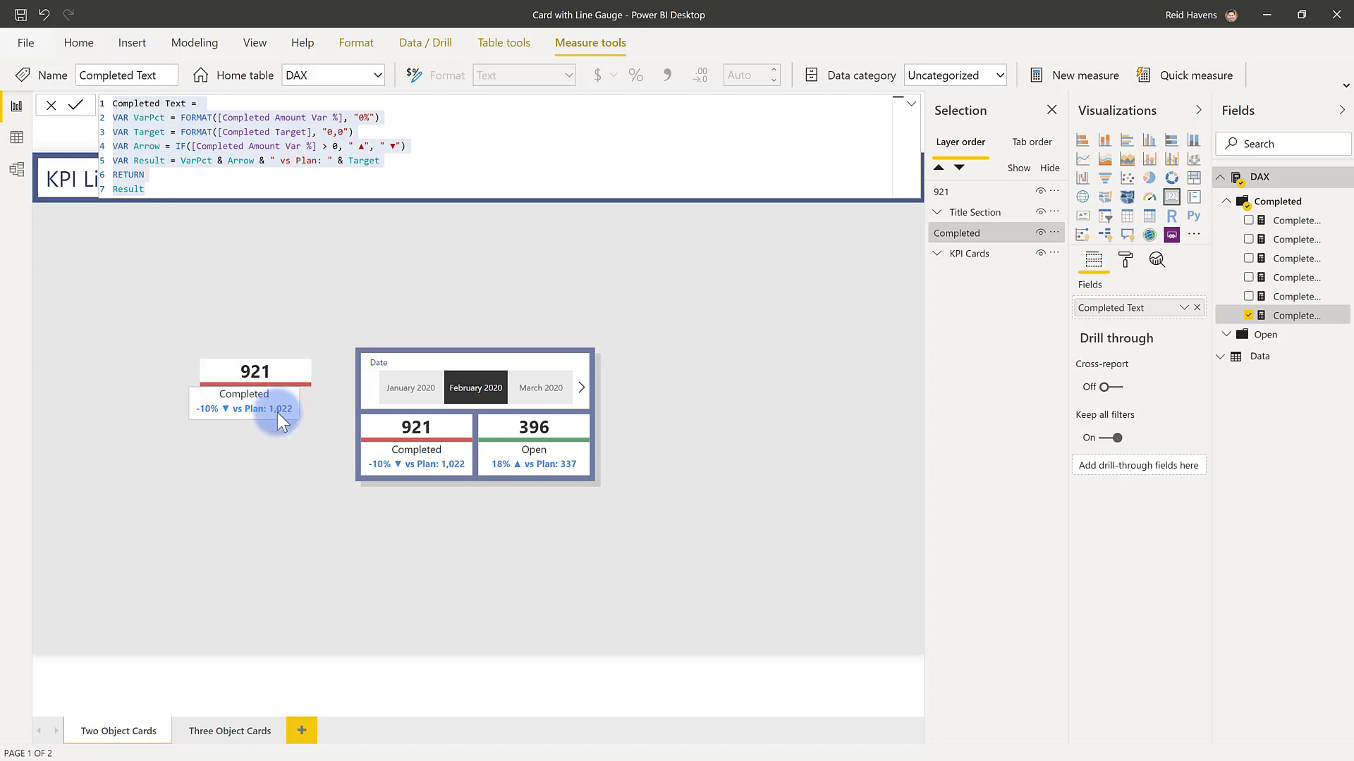
Select the 921 button and bring up conditional formatting for its Fill color, driven by Completed KPI Colors
left_click(252, 445)
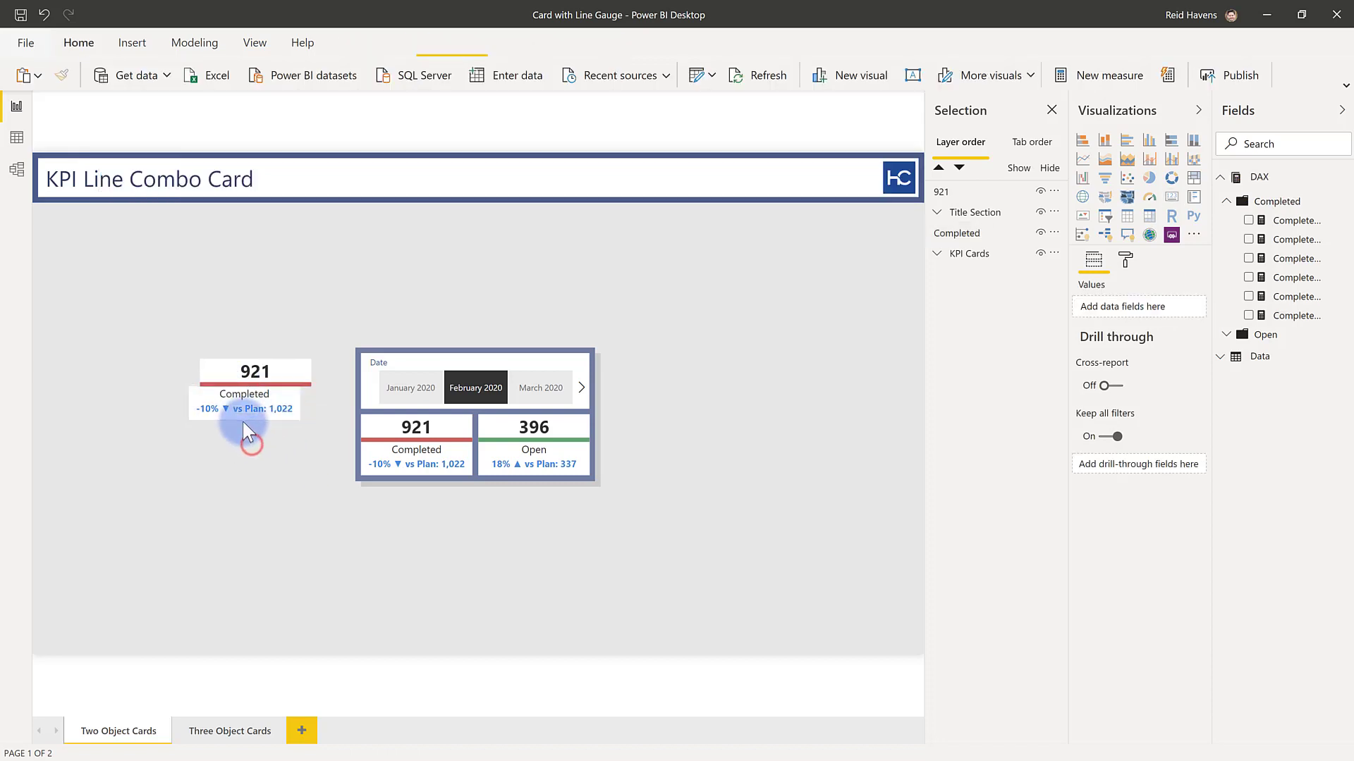
left_click(246, 378)
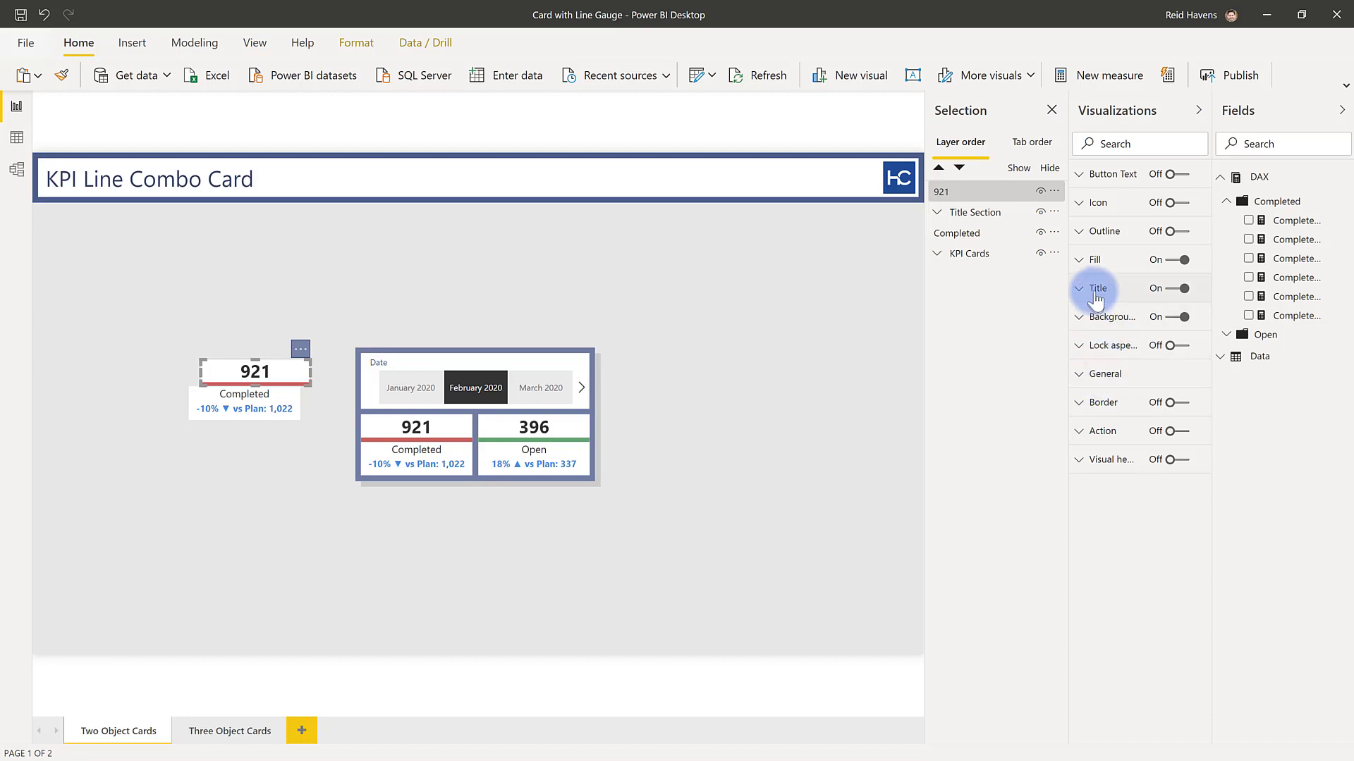
left_click(1096, 264)
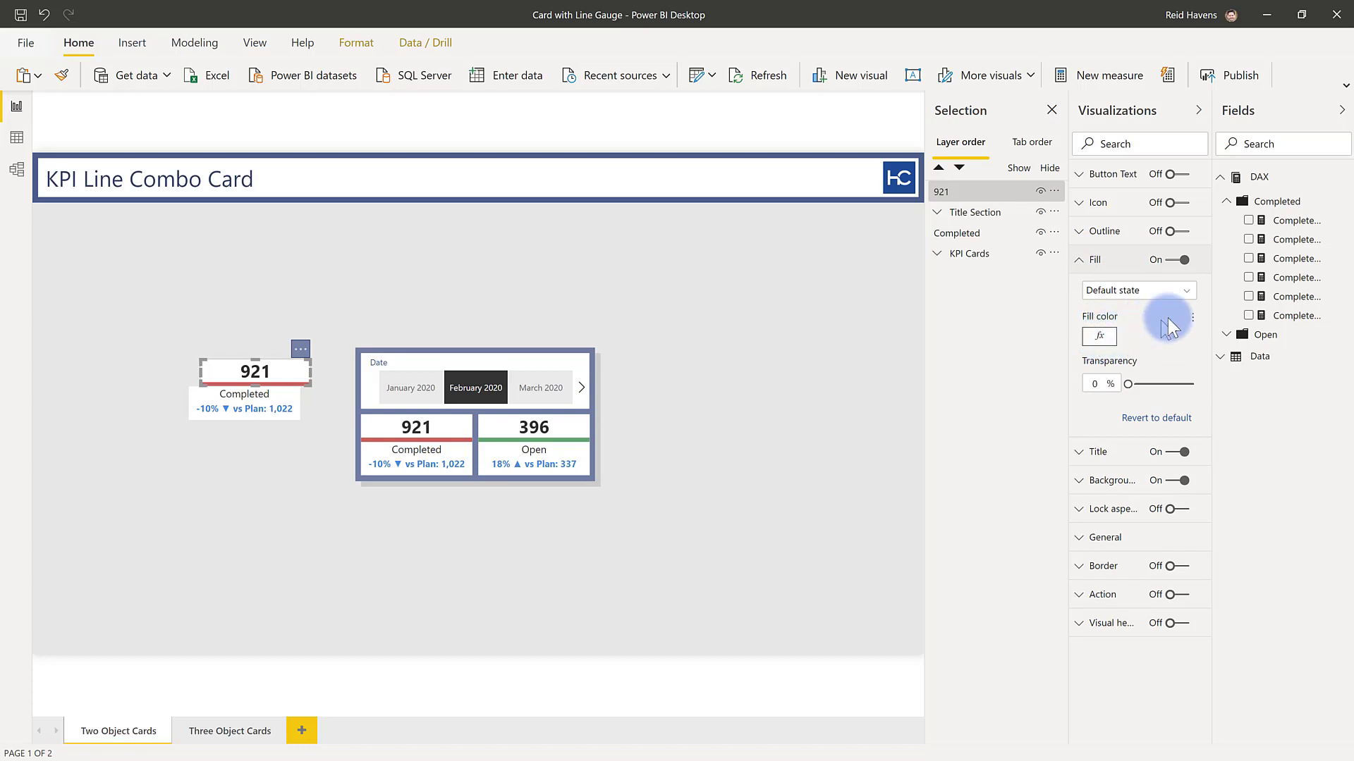
left_click(1192, 317)
left_click(1217, 328)
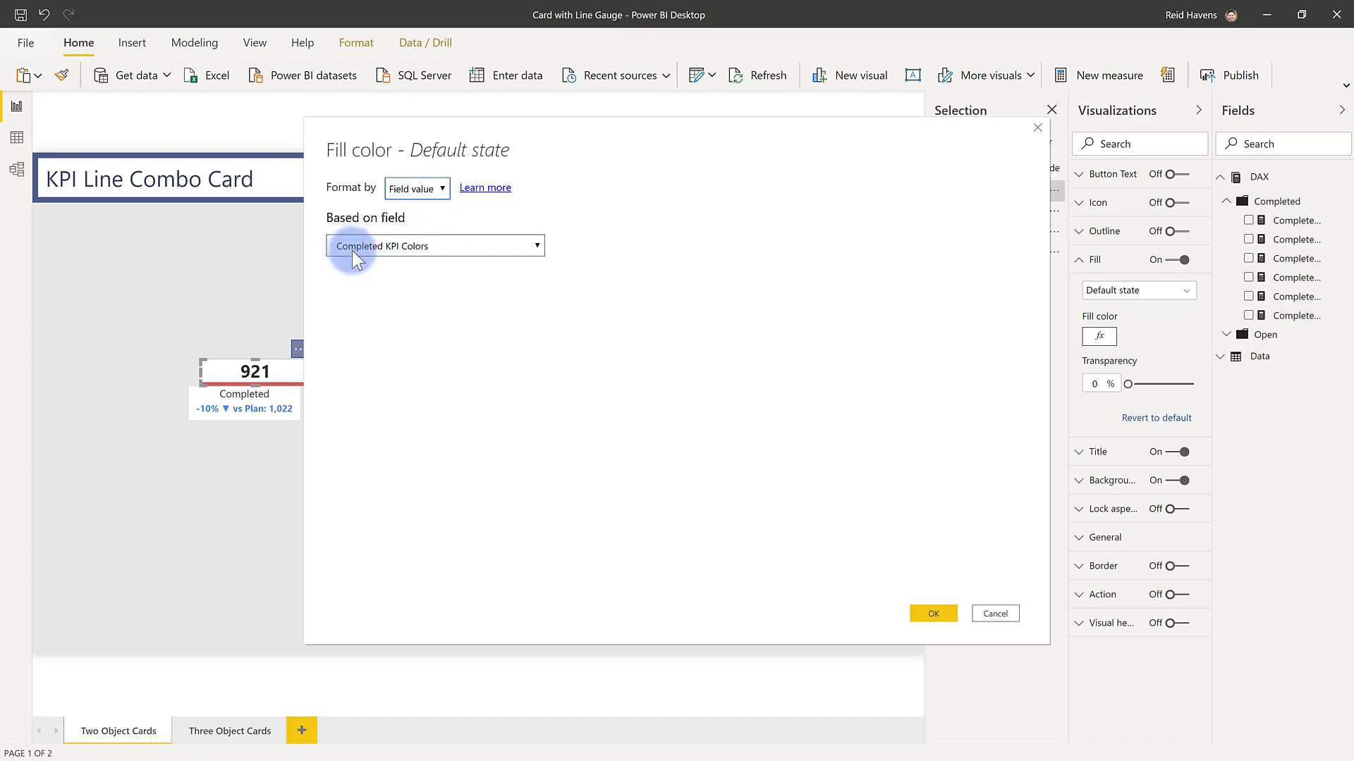
Cancel the fill colour rule, widen the Fields pane and select the Completed KPI Colors measure
left_click(986, 610)
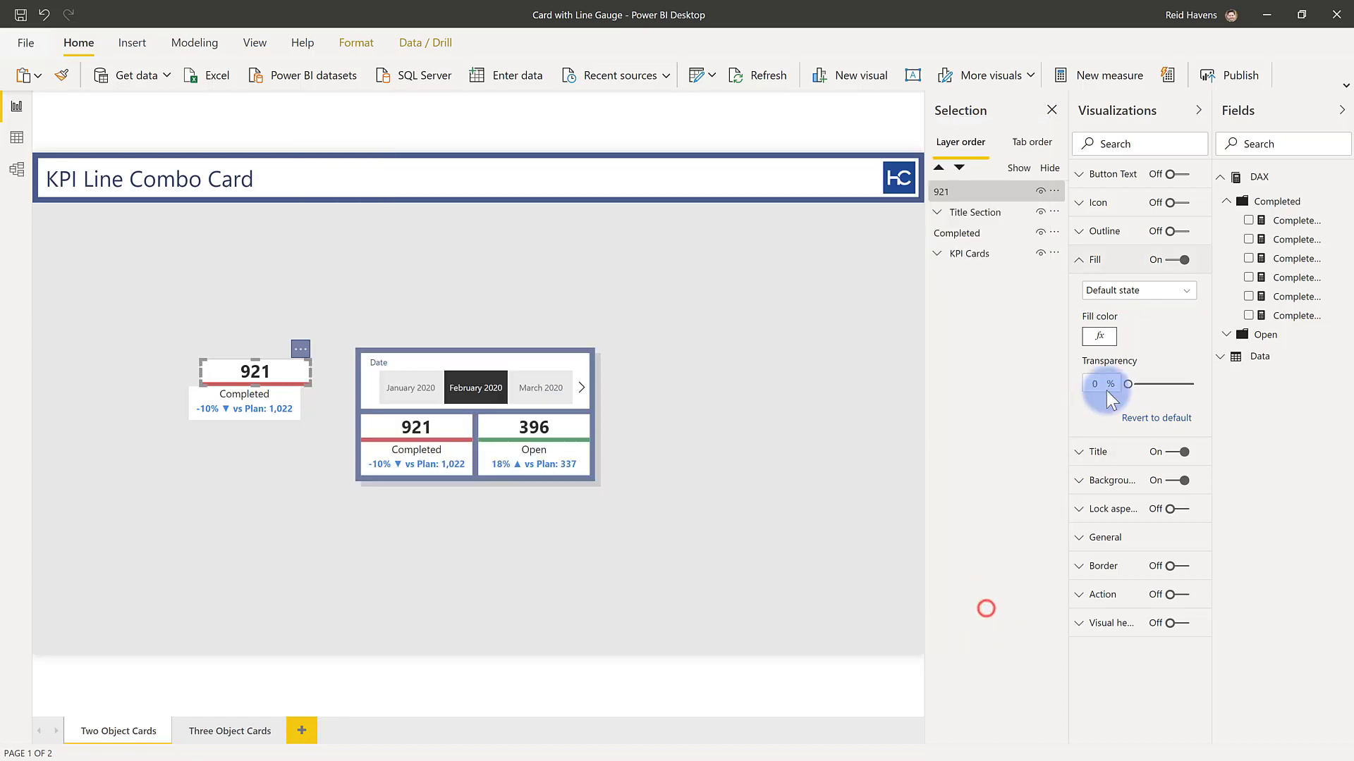
left_click(1212, 109)
left_click_drag(1212, 108, 1132, 108)
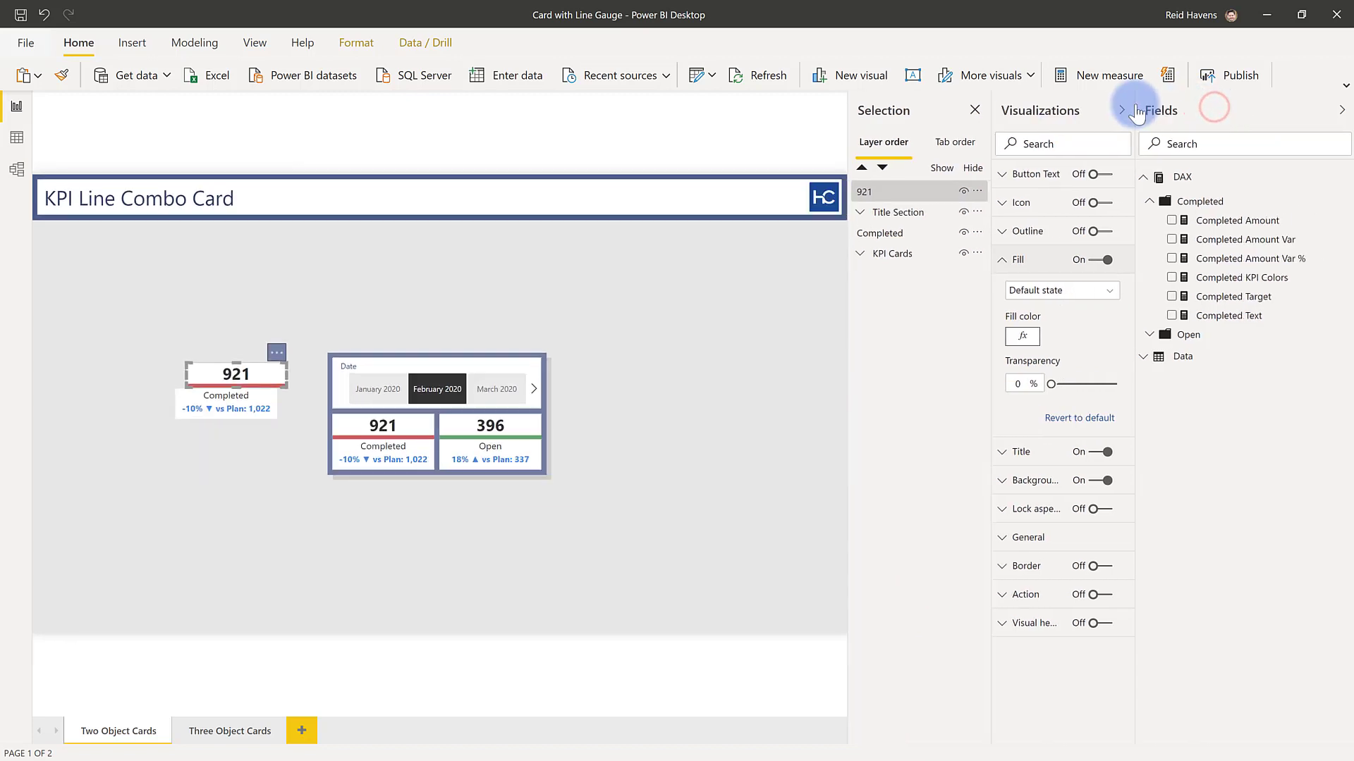
left_click(1212, 275)
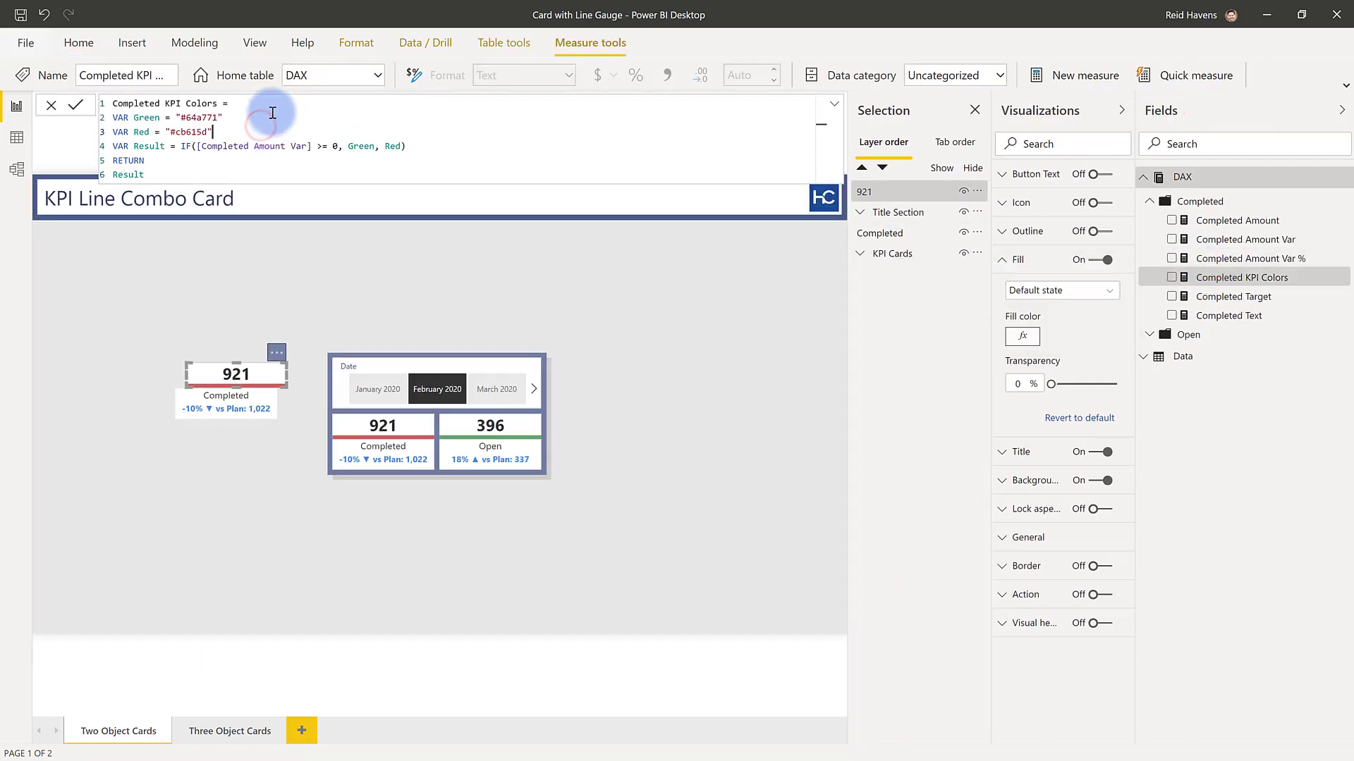
Highlight the Green and Red variables and the IF test returning Red when Completed Amount Var is below zero
double_click(134, 119)
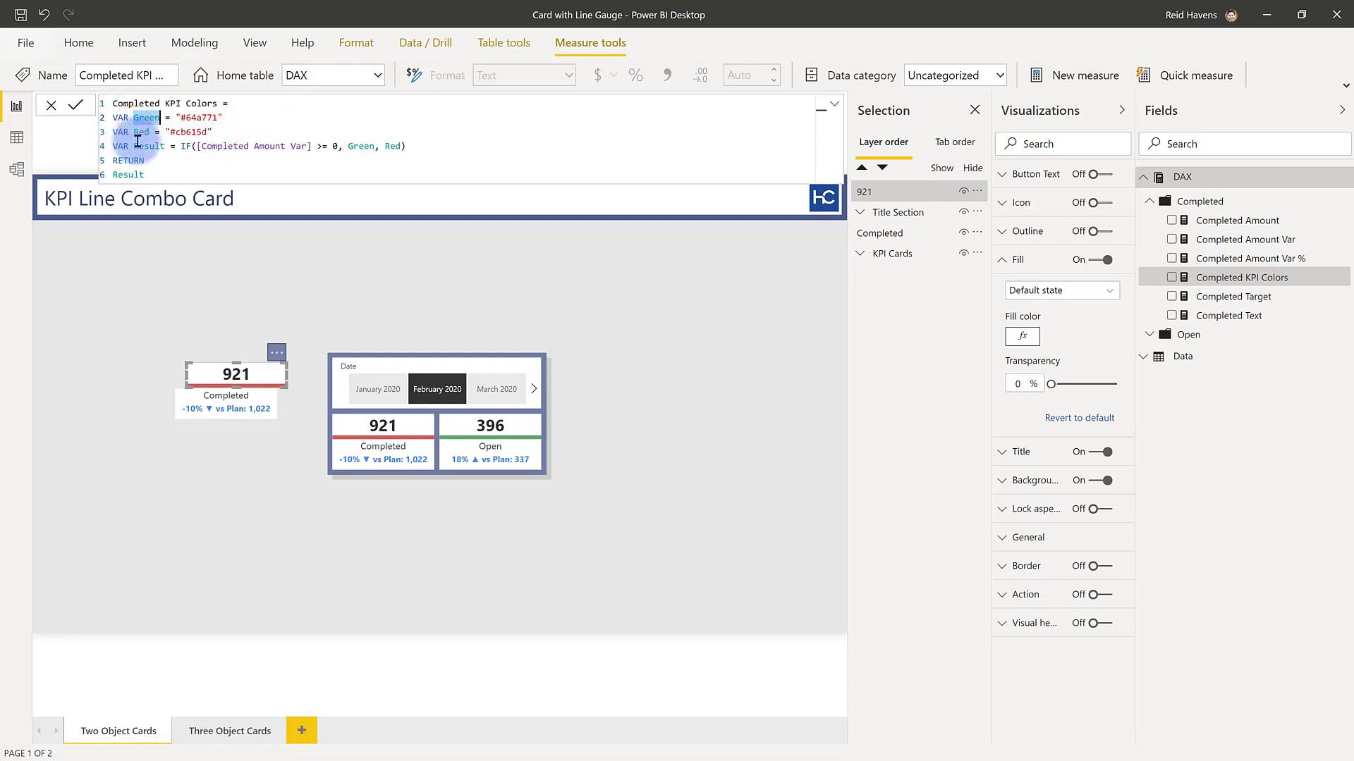
double_click(141, 131)
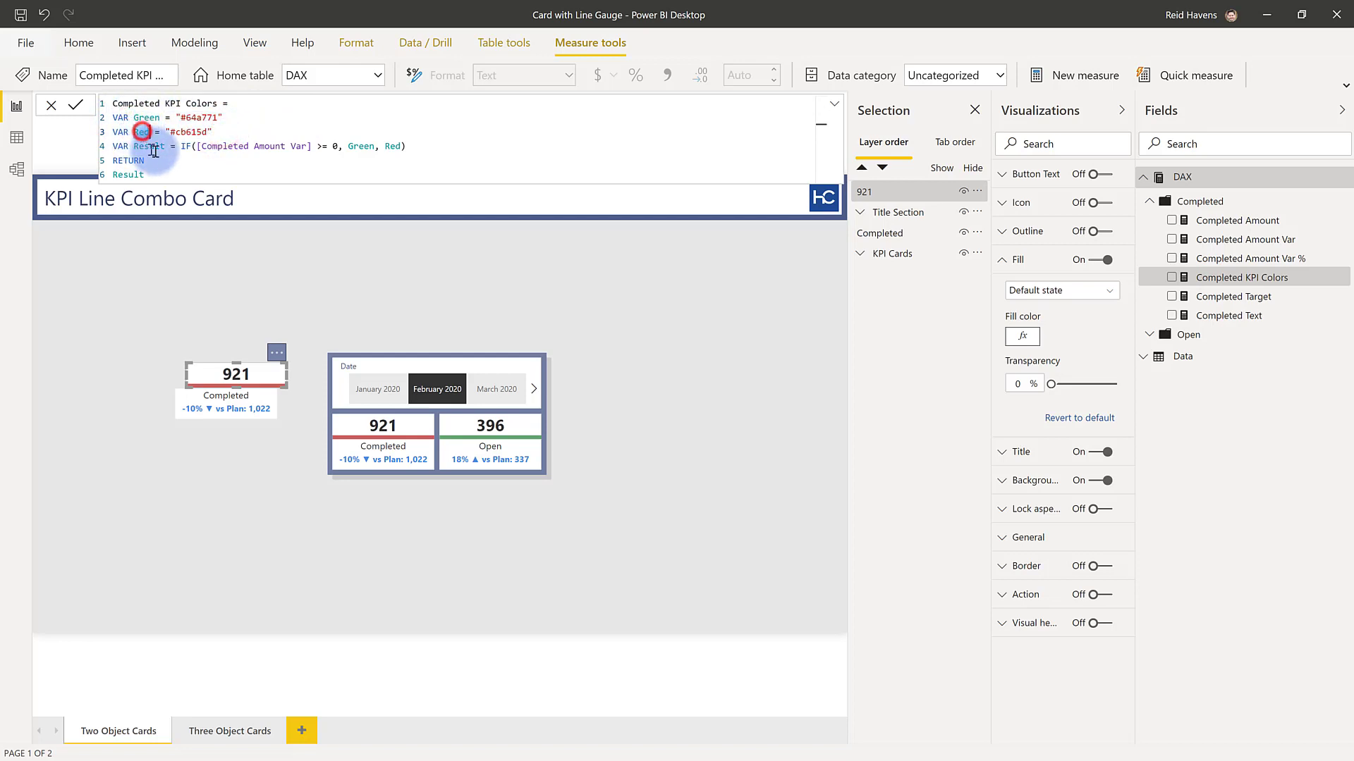
left_click(197, 145)
left_click_drag(222, 143, 308, 145)
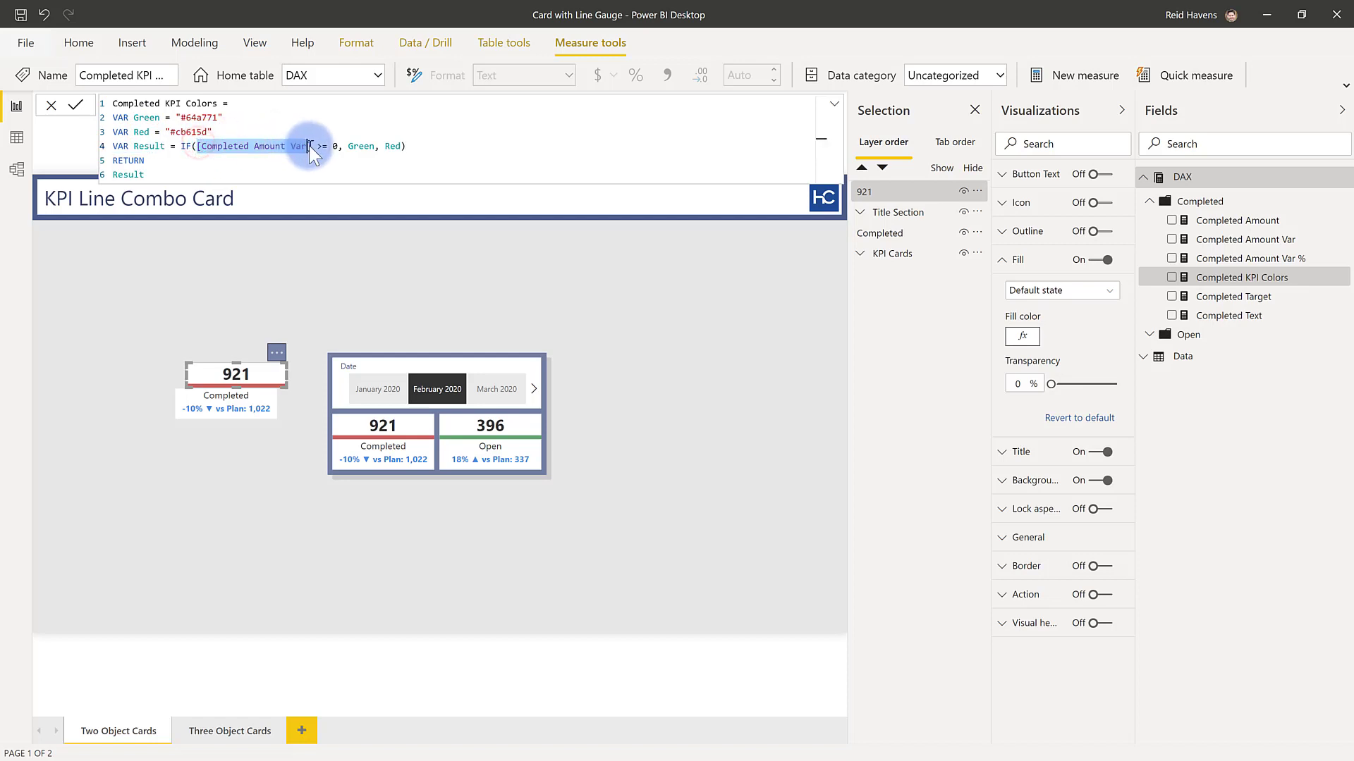
left_click(329, 144)
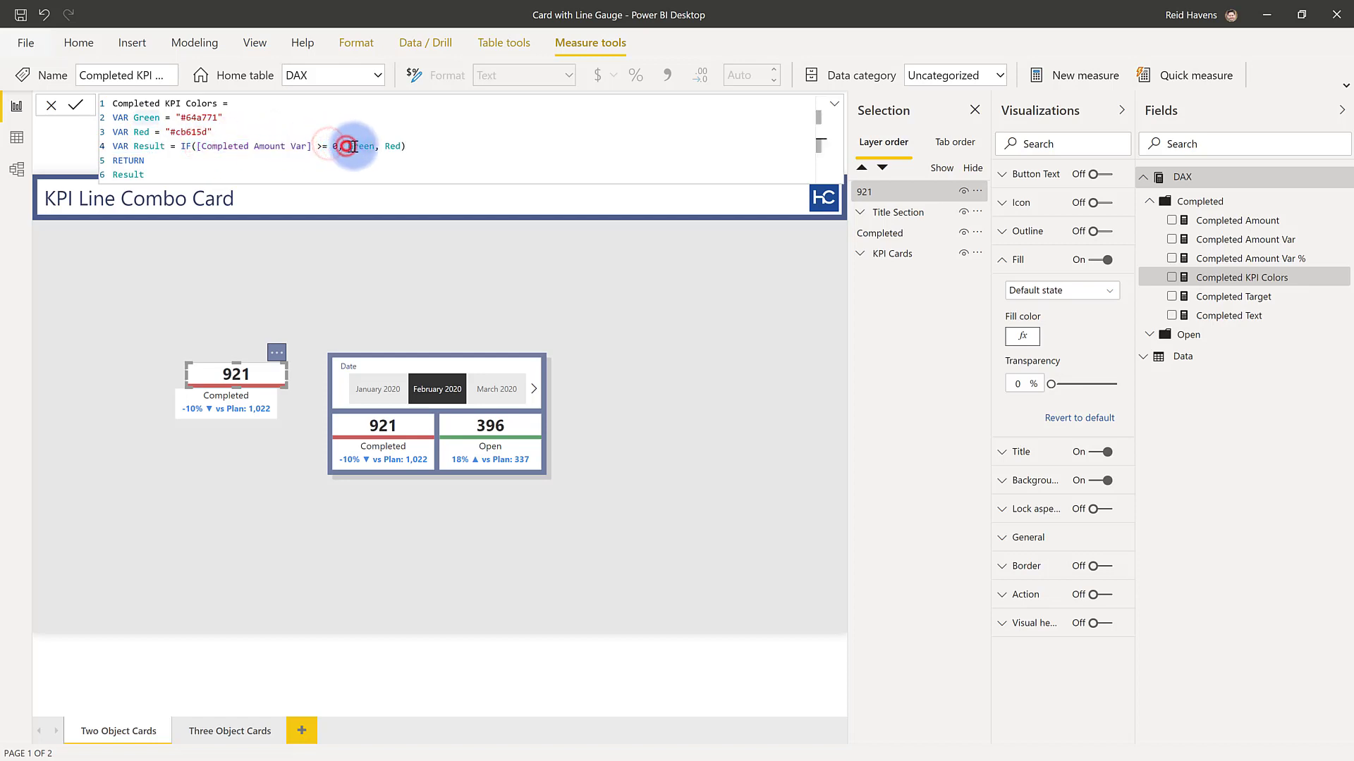
double_click(391, 145)
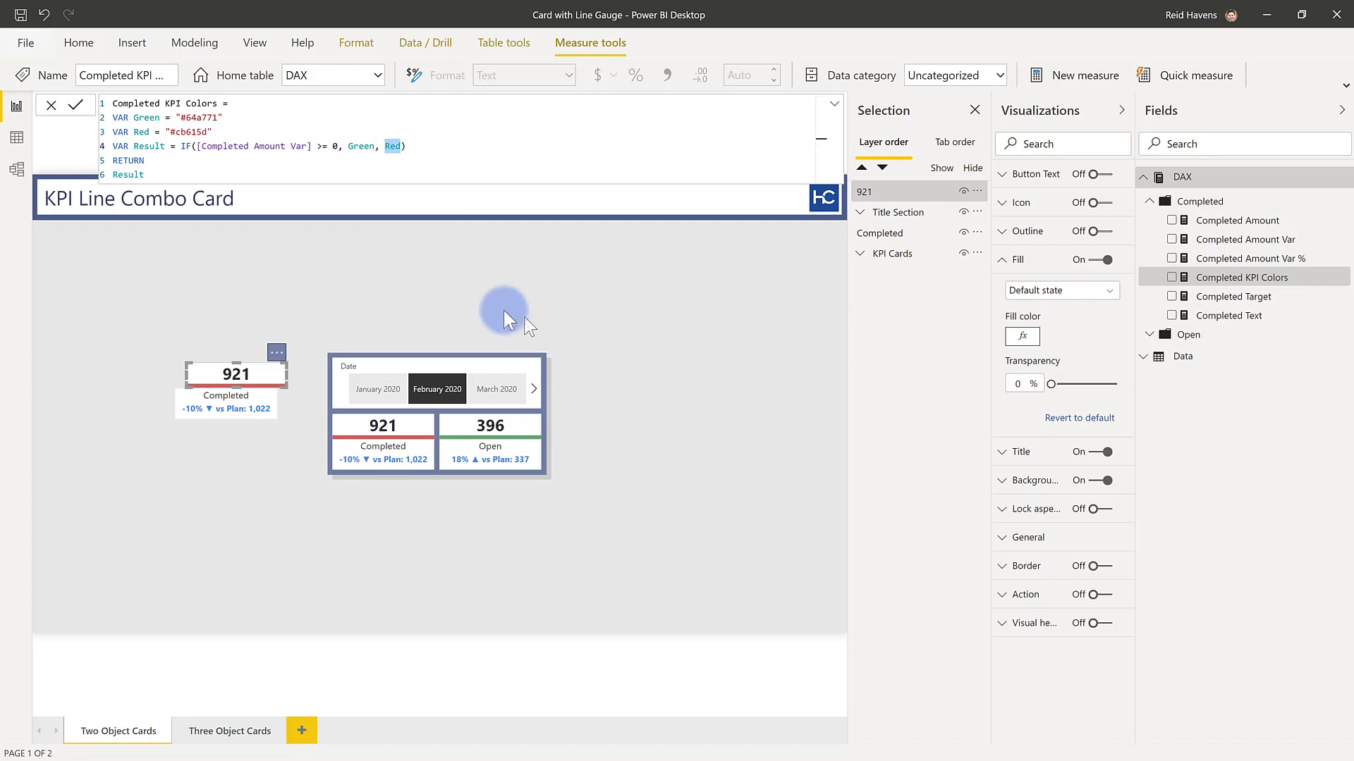
left_click(484, 300)
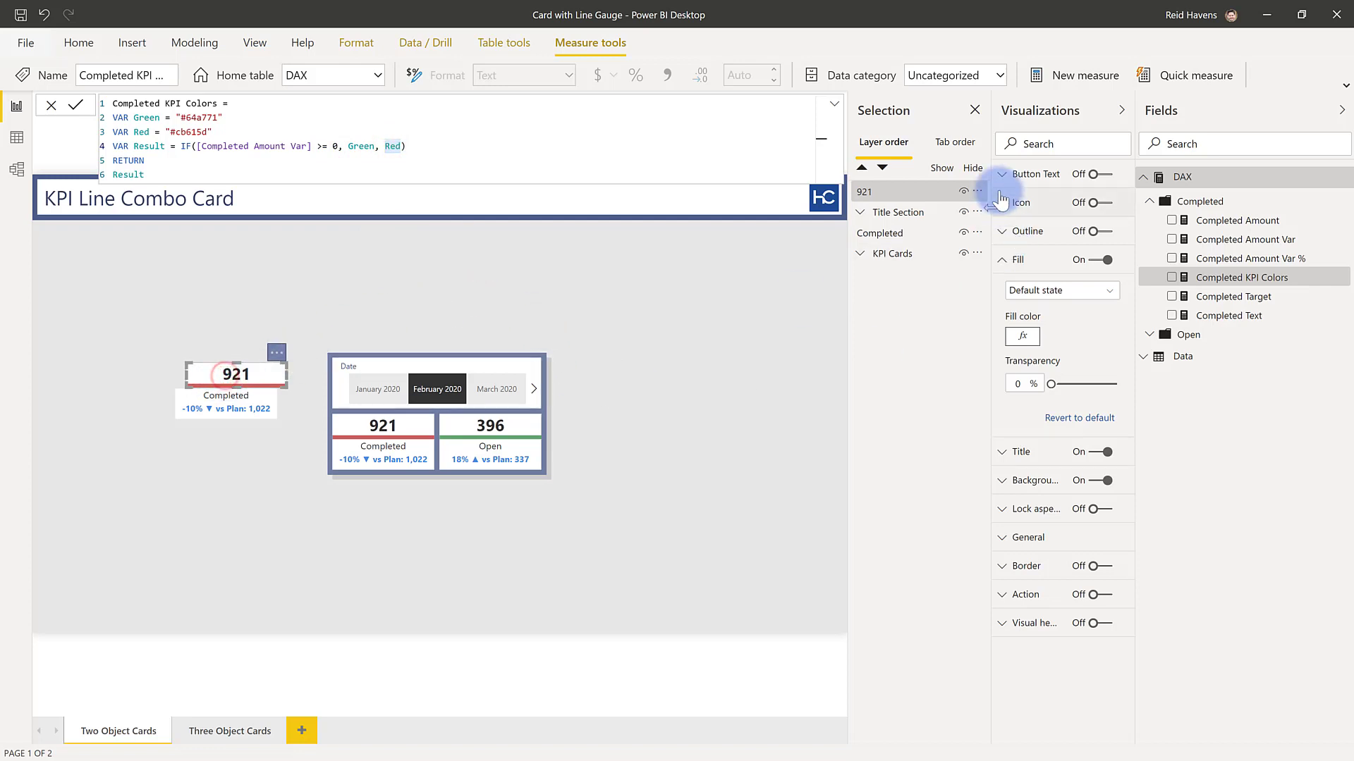
Collapse the side panes and shrink the red 921 button to a thin bar
left_click(918, 114)
left_click(1121, 111)
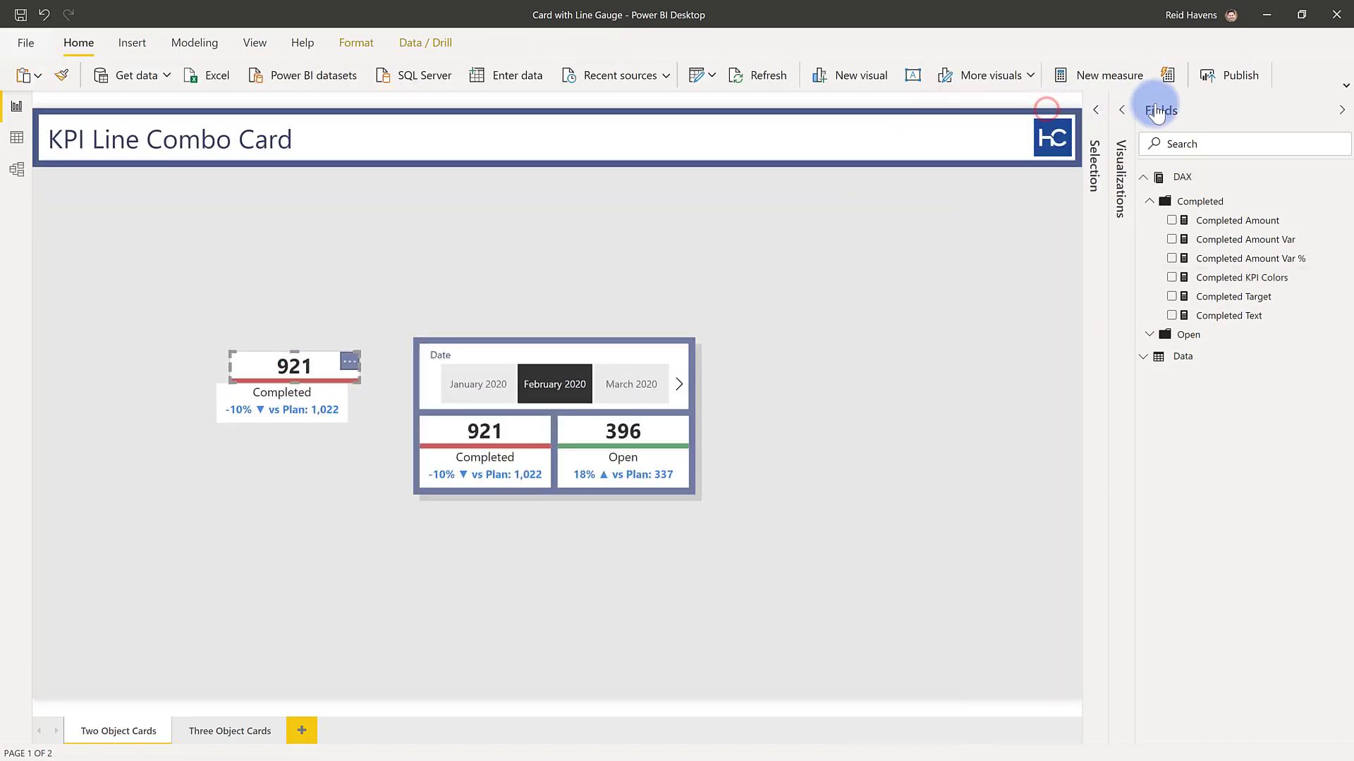
mouse_move(359, 381)
left_mouse_down()
mouse_move(379, 287)
mouse_move(412, 437)
left_mouse_up()
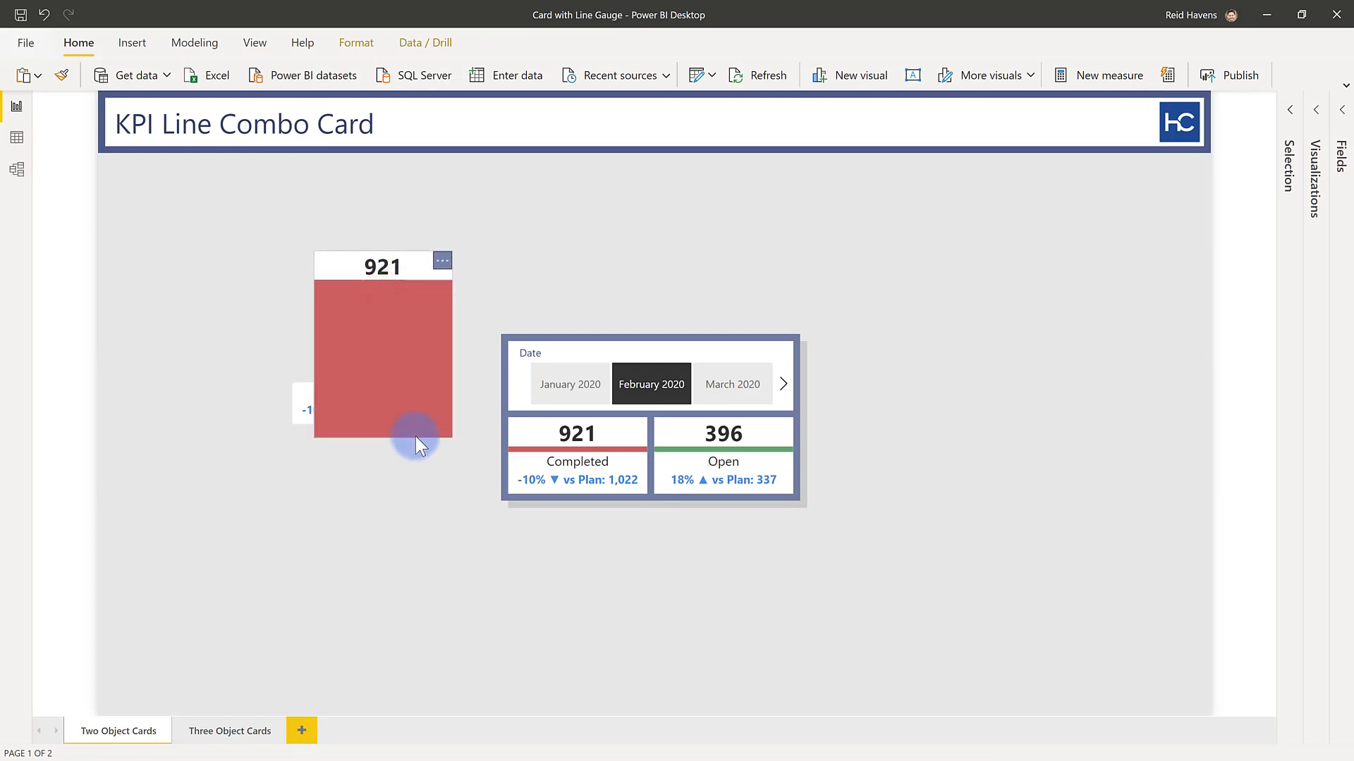
left_click_drag(416, 437, 415, 281)
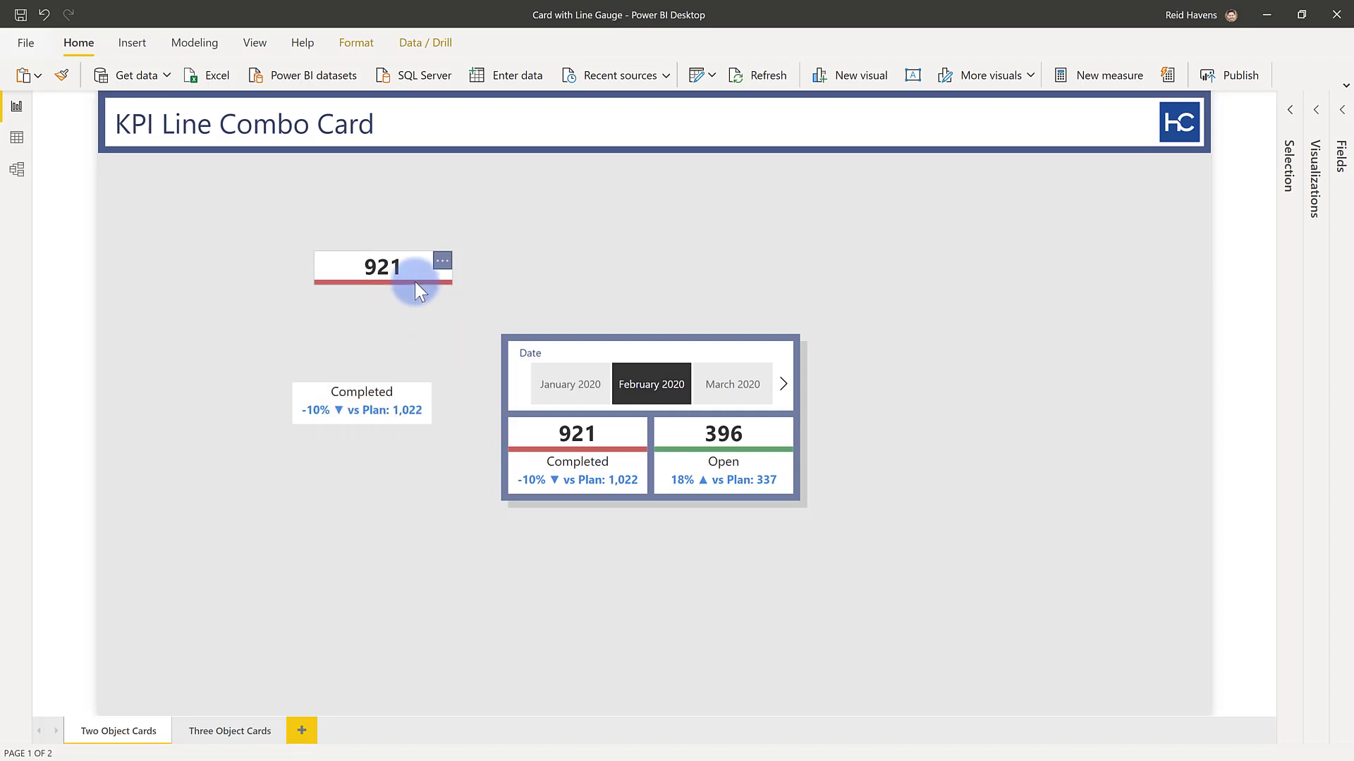
Stack the thin 921 button directly above the Completed detail text card
left_click(409, 287)
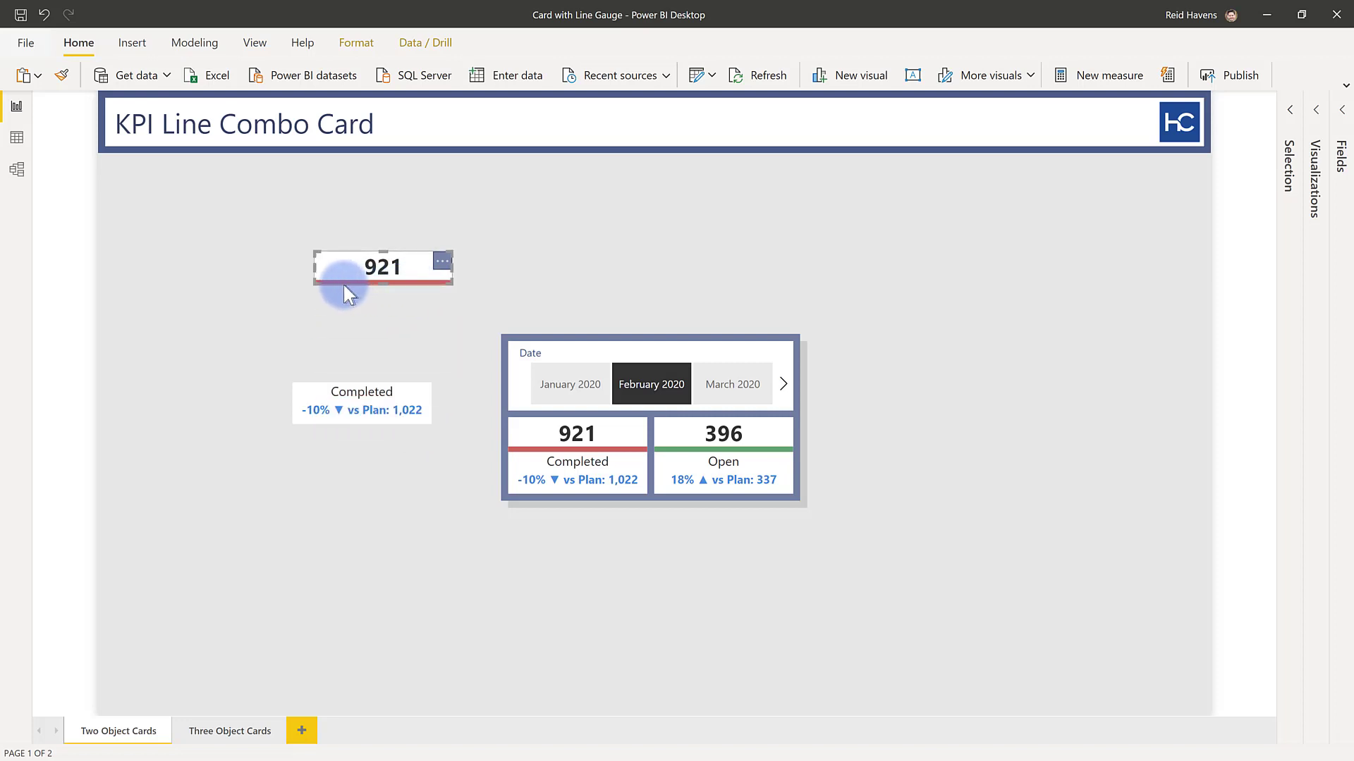
left_click_drag(391, 272, 367, 375)
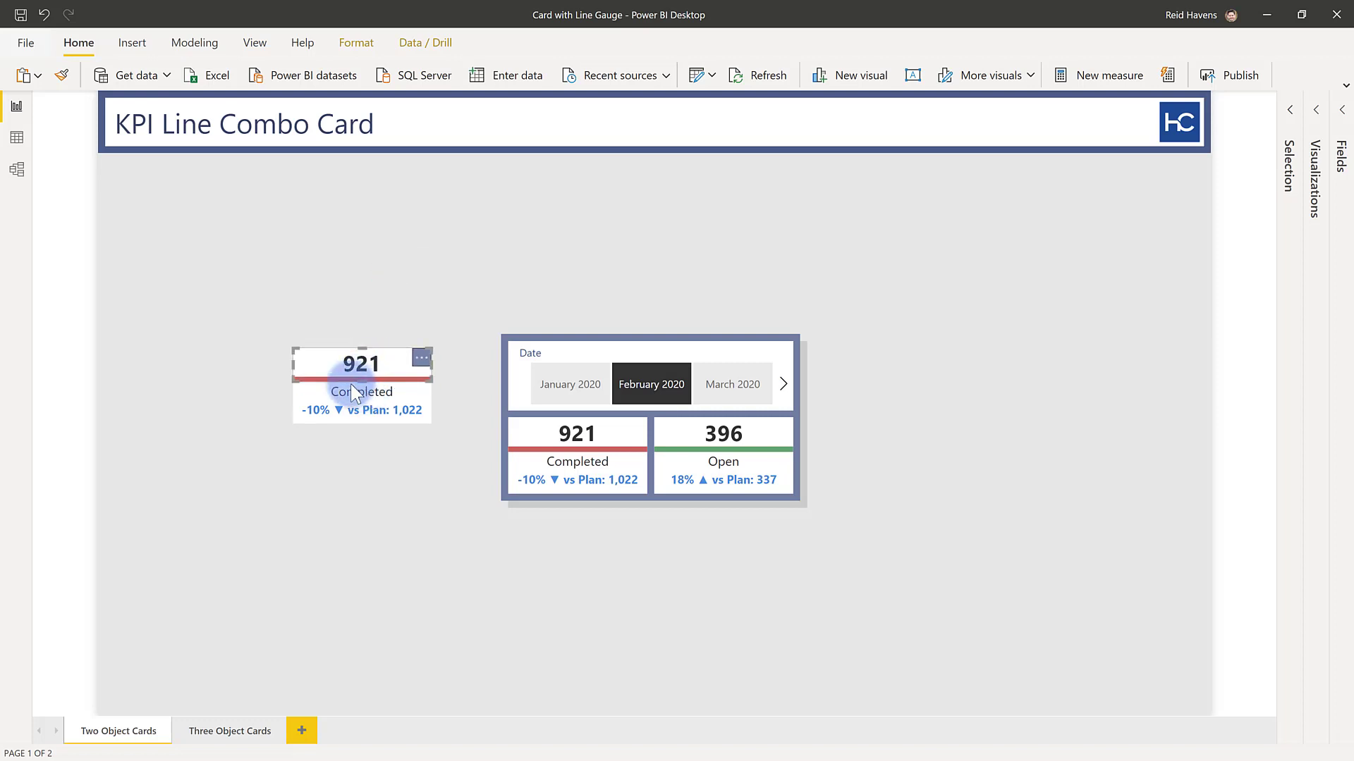
left_click(282, 381)
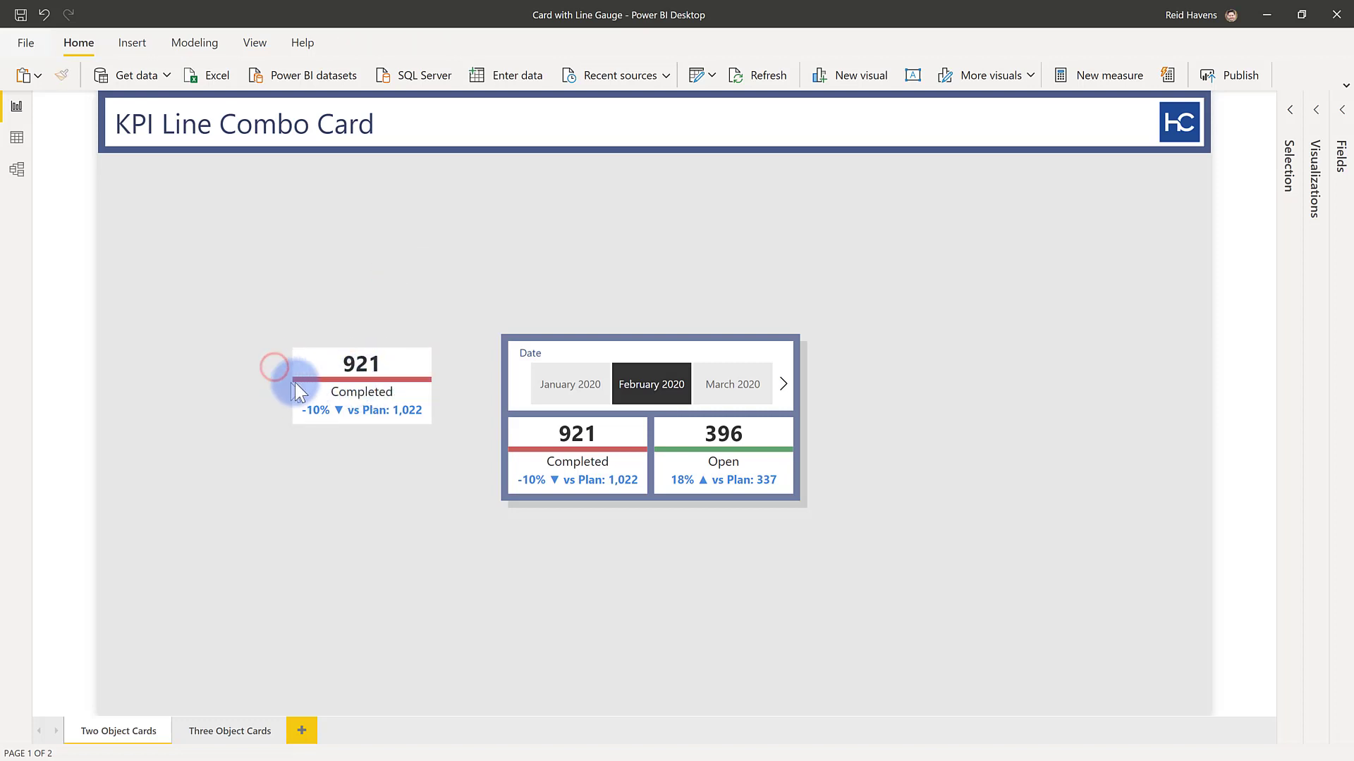
left_click(379, 370)
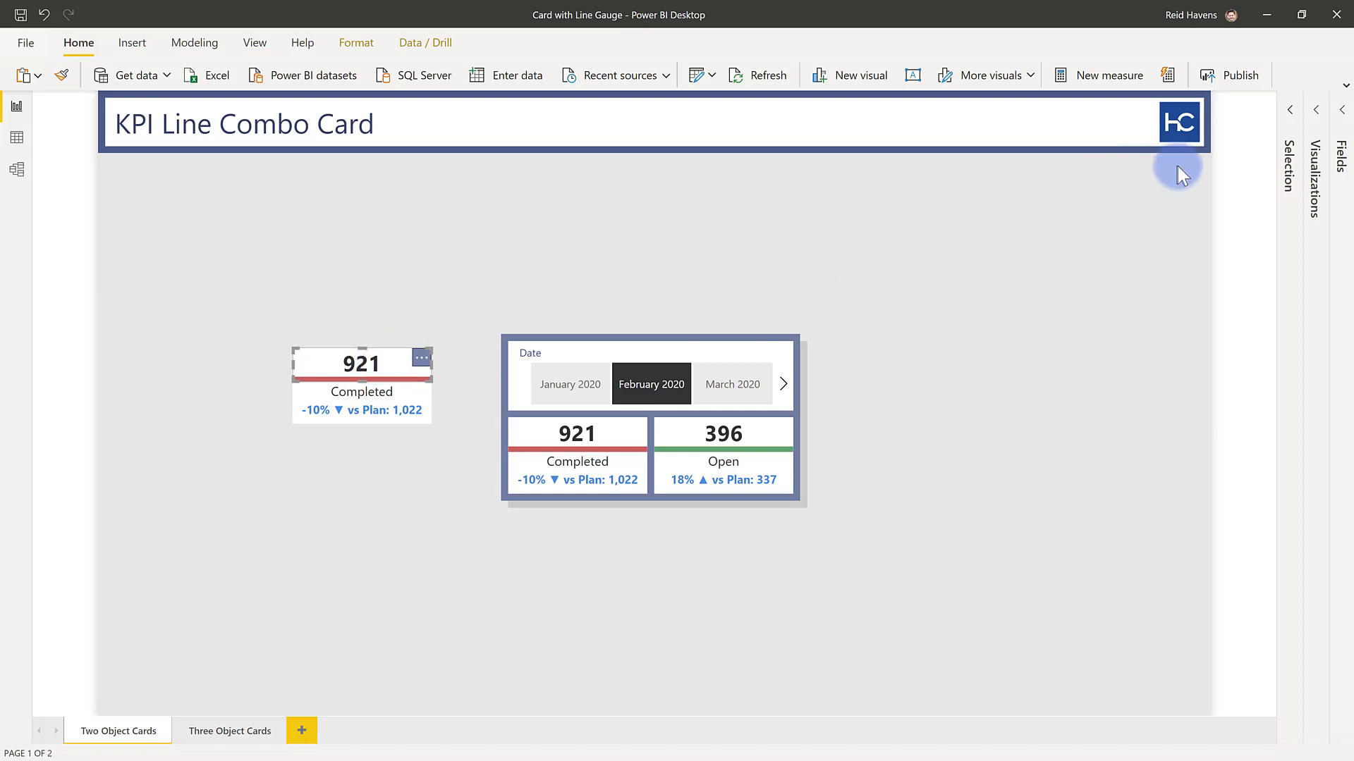
Review the button title's conditional formatting rule driven by the Completed Amount field value, then close it
left_click(1306, 107)
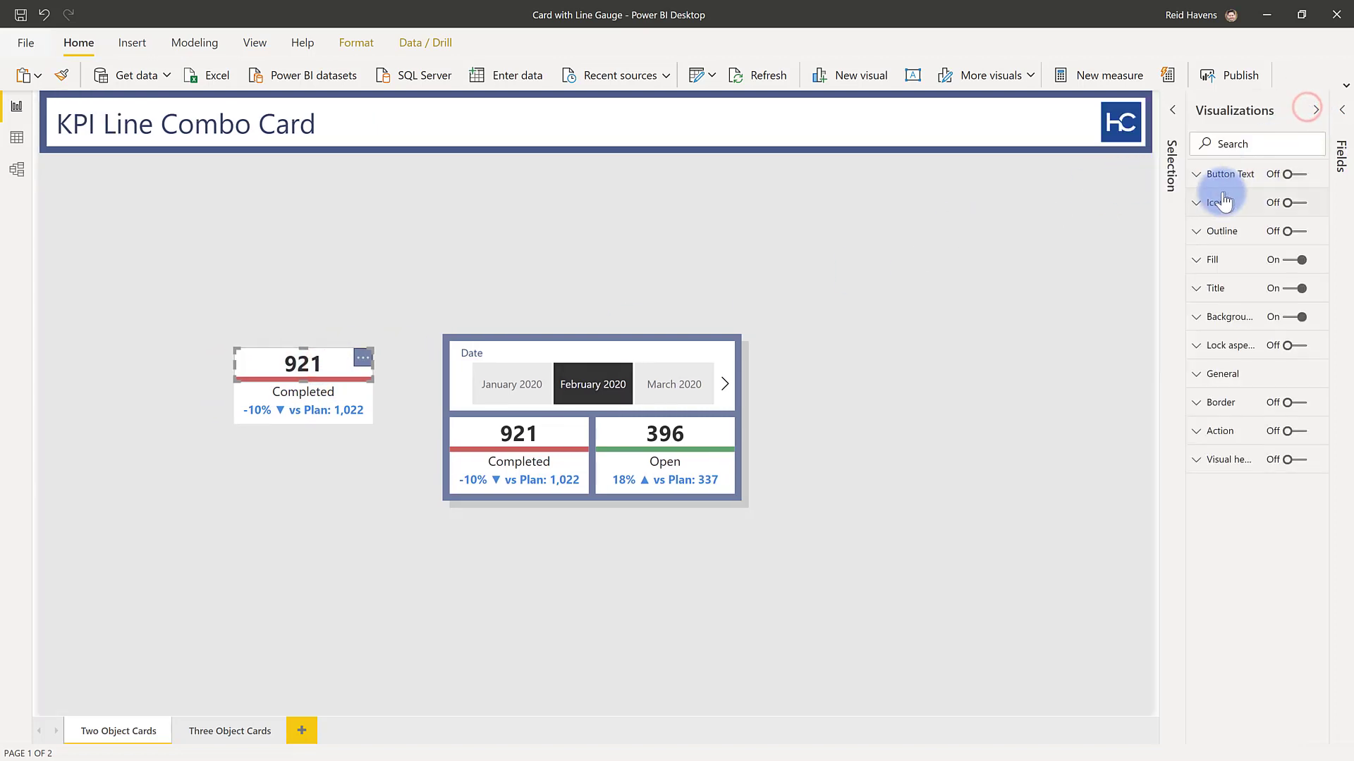
left_click(1216, 288)
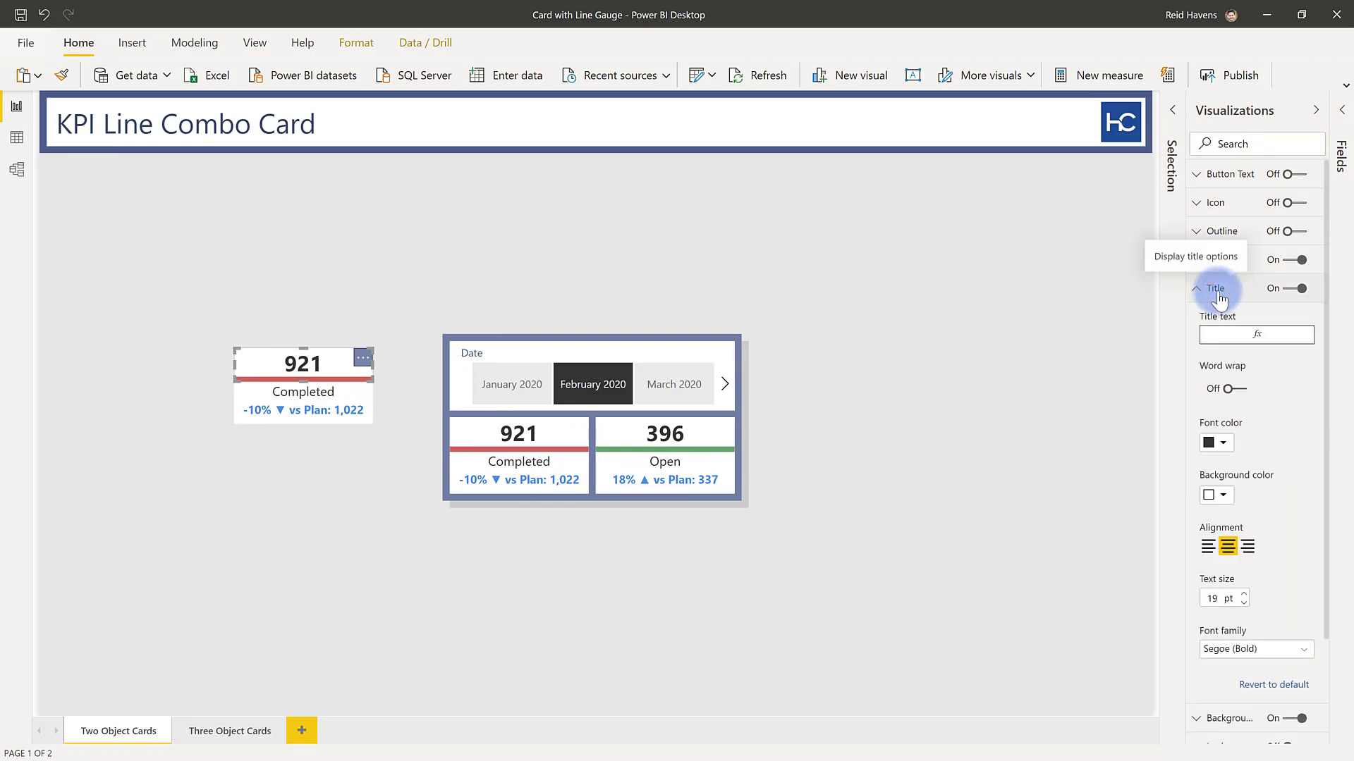
mouse_move(1256, 335)
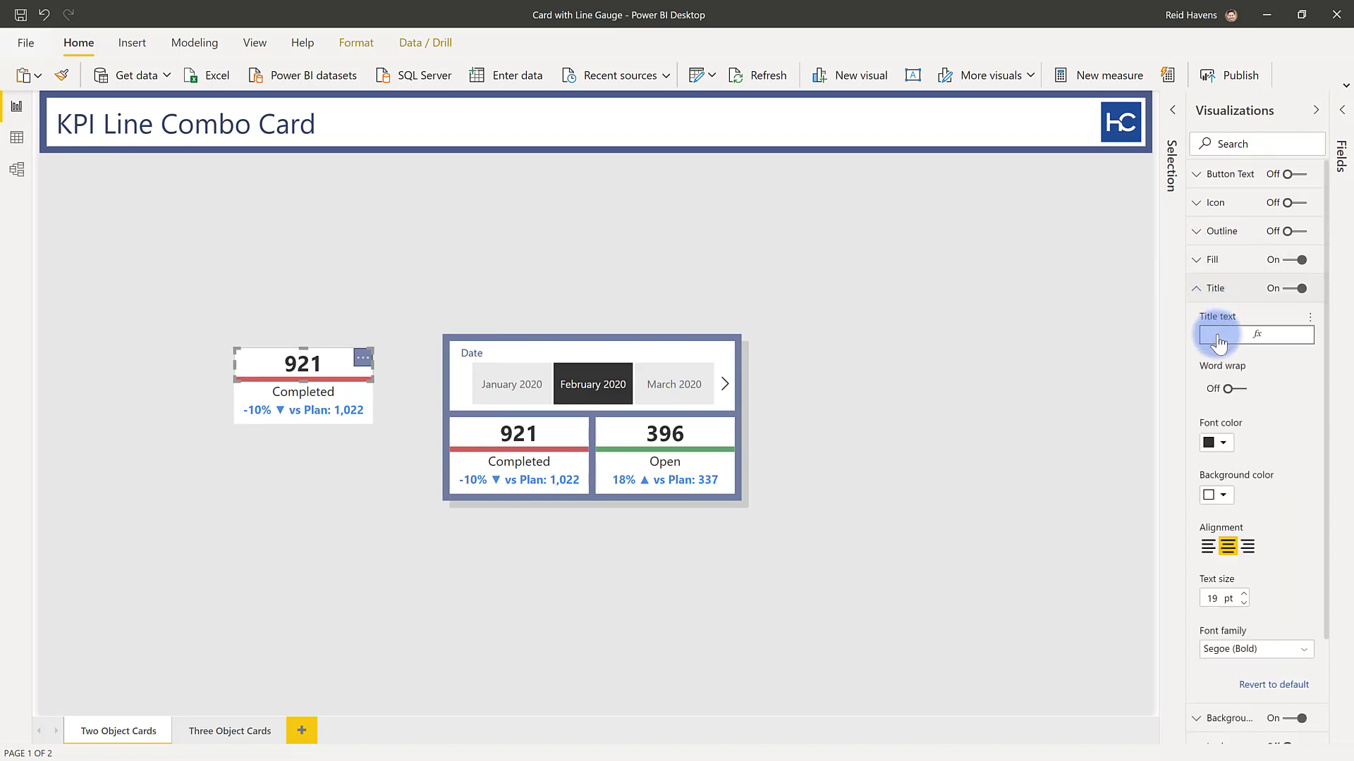
left_click(1218, 341)
left_click(1310, 321)
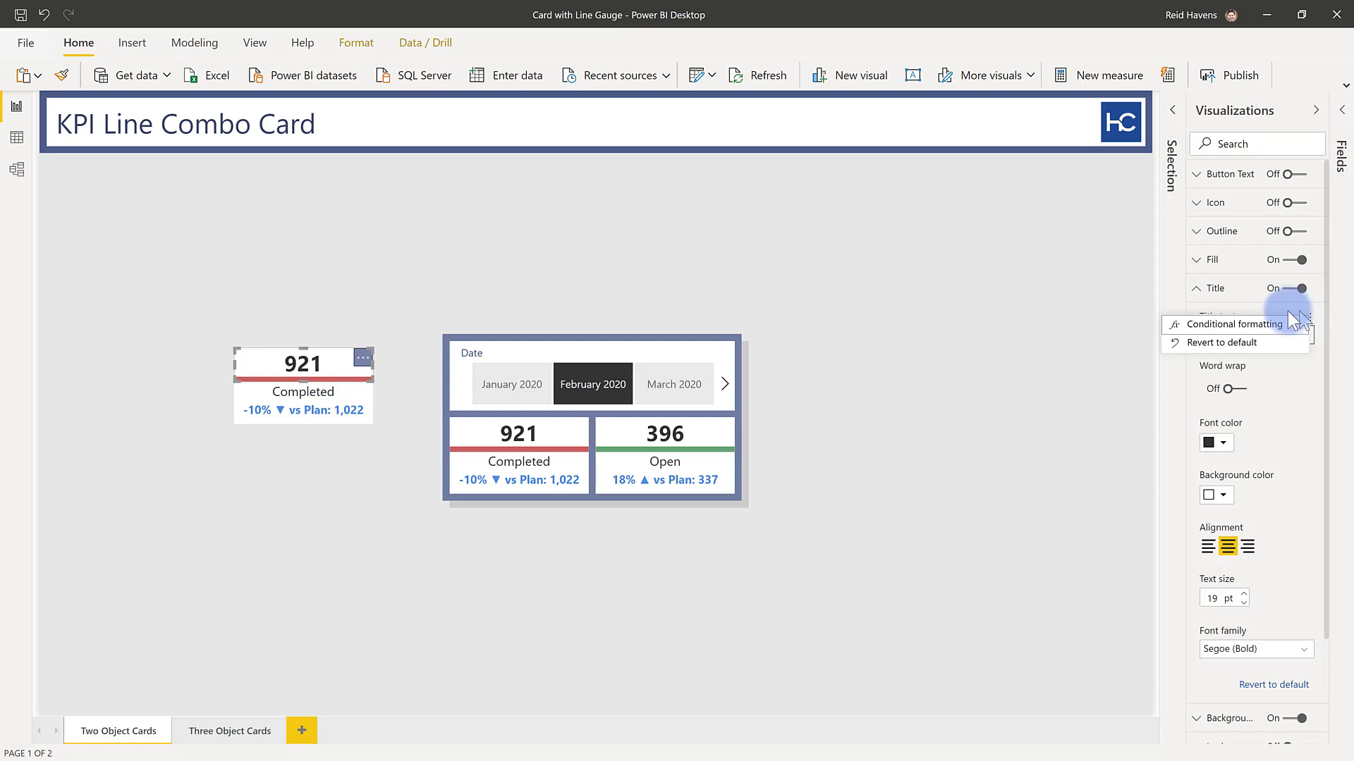
left_click(1218, 326)
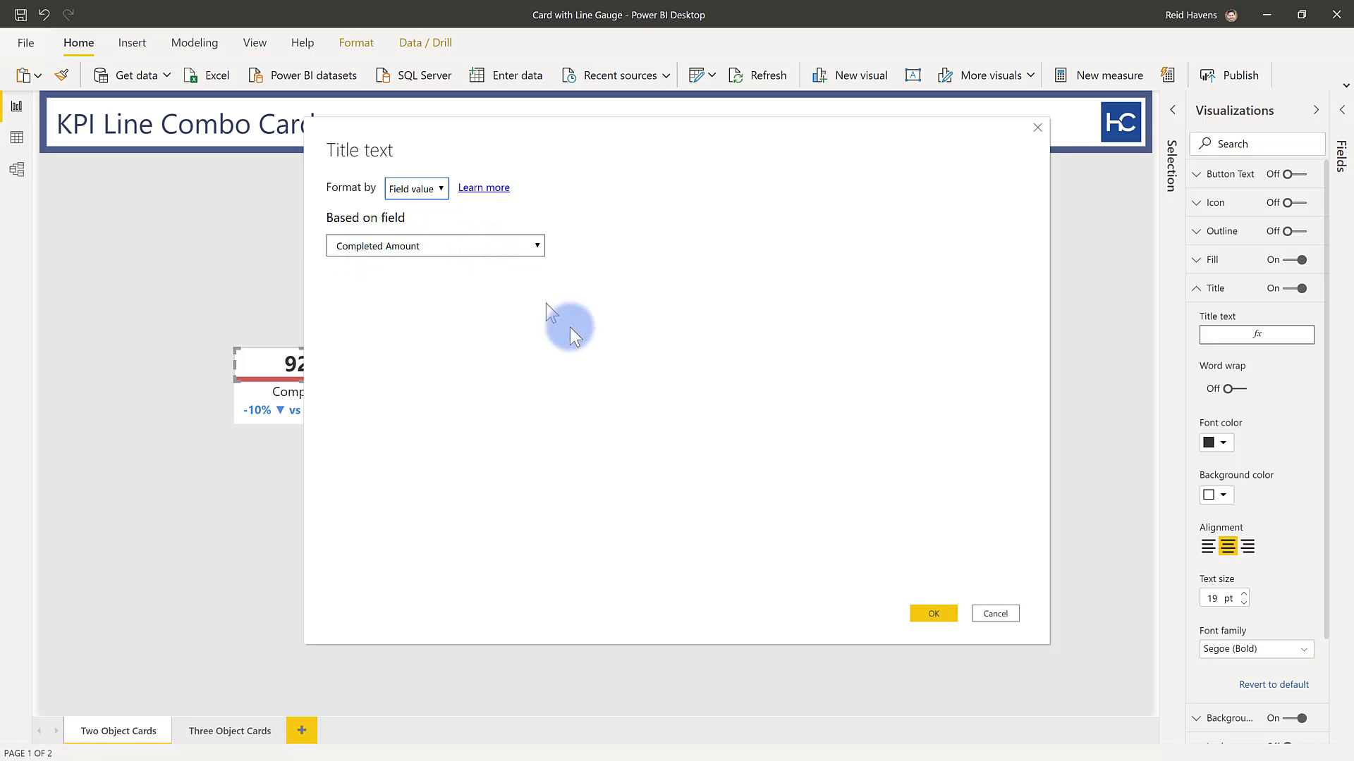
left_click(994, 614)
Expand DAX > Completed in Fields and bring the Completed Amount measure's formula into the editor
left_click(1341, 153)
left_click(1164, 177)
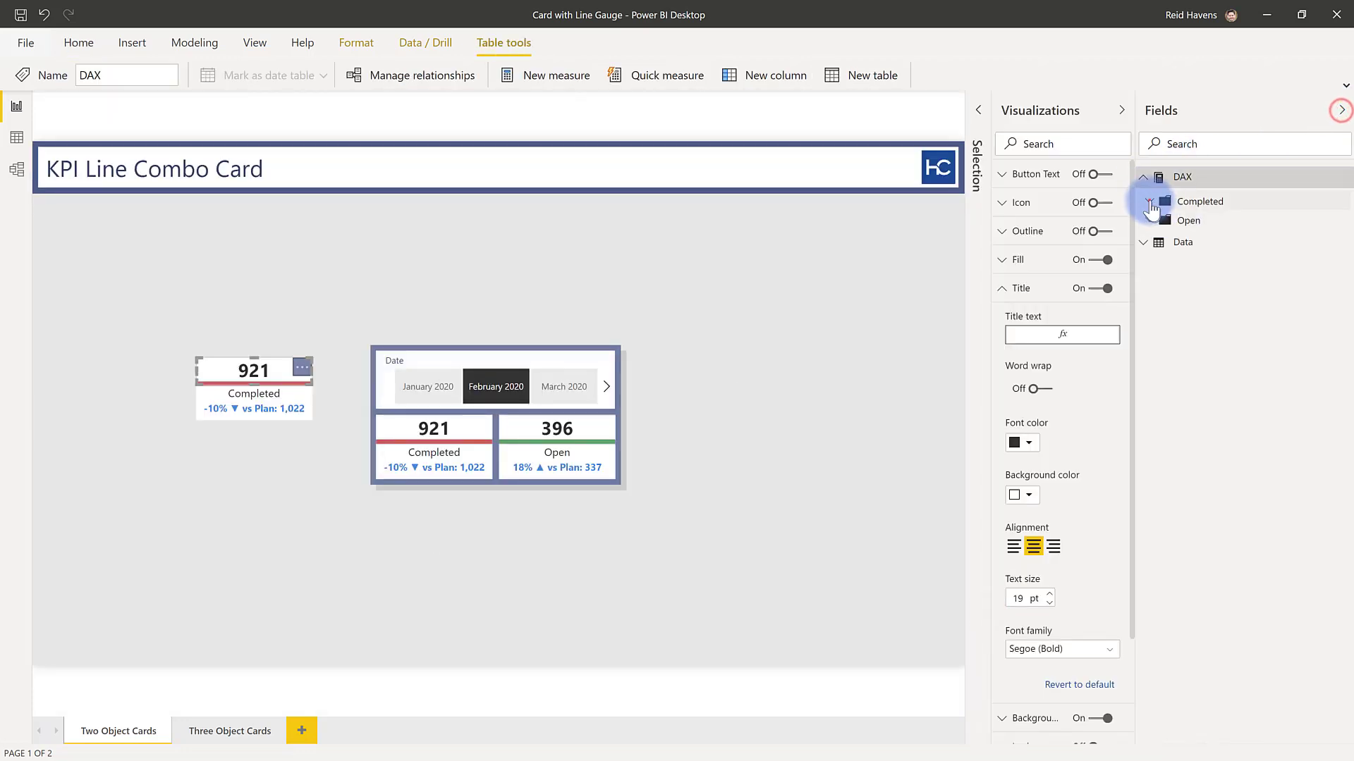
left_click(1149, 201)
left_click(1187, 220)
left_click(435, 108)
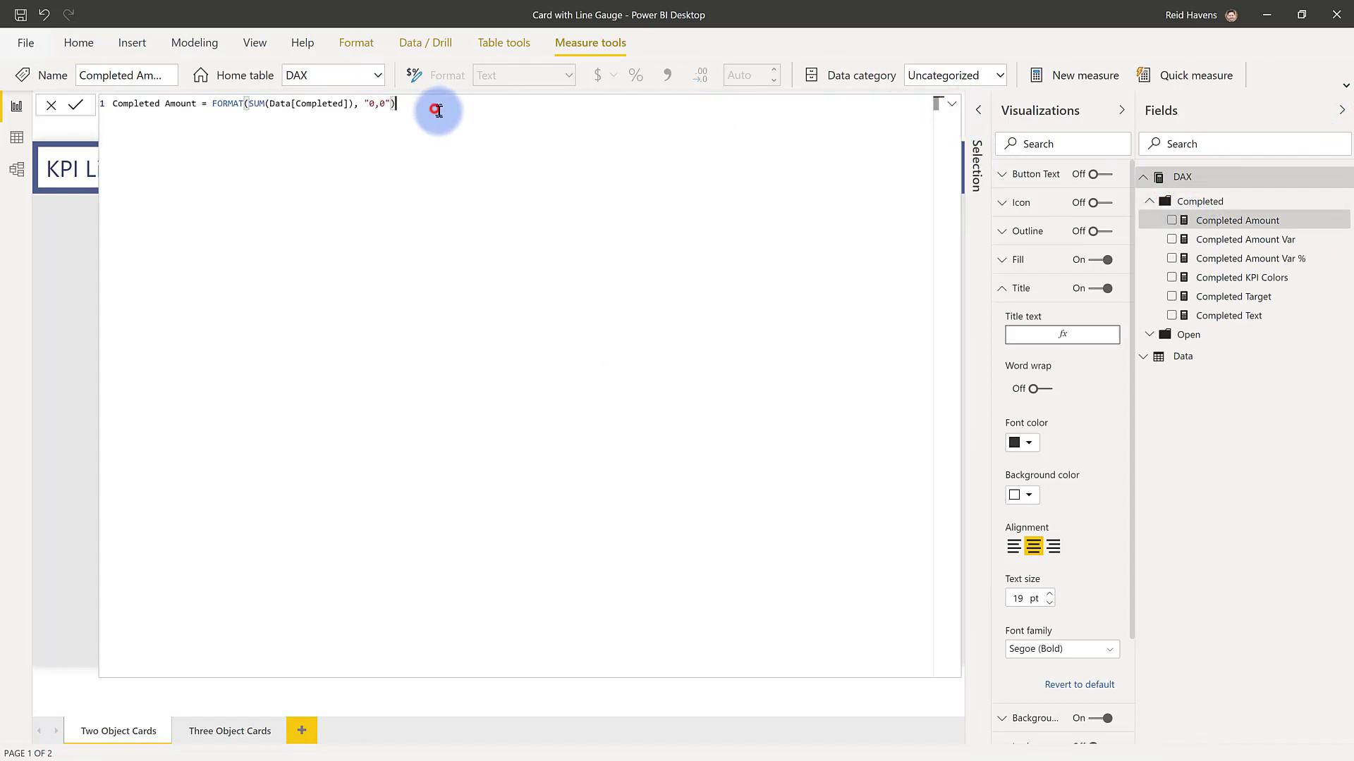
left_click(951, 103)
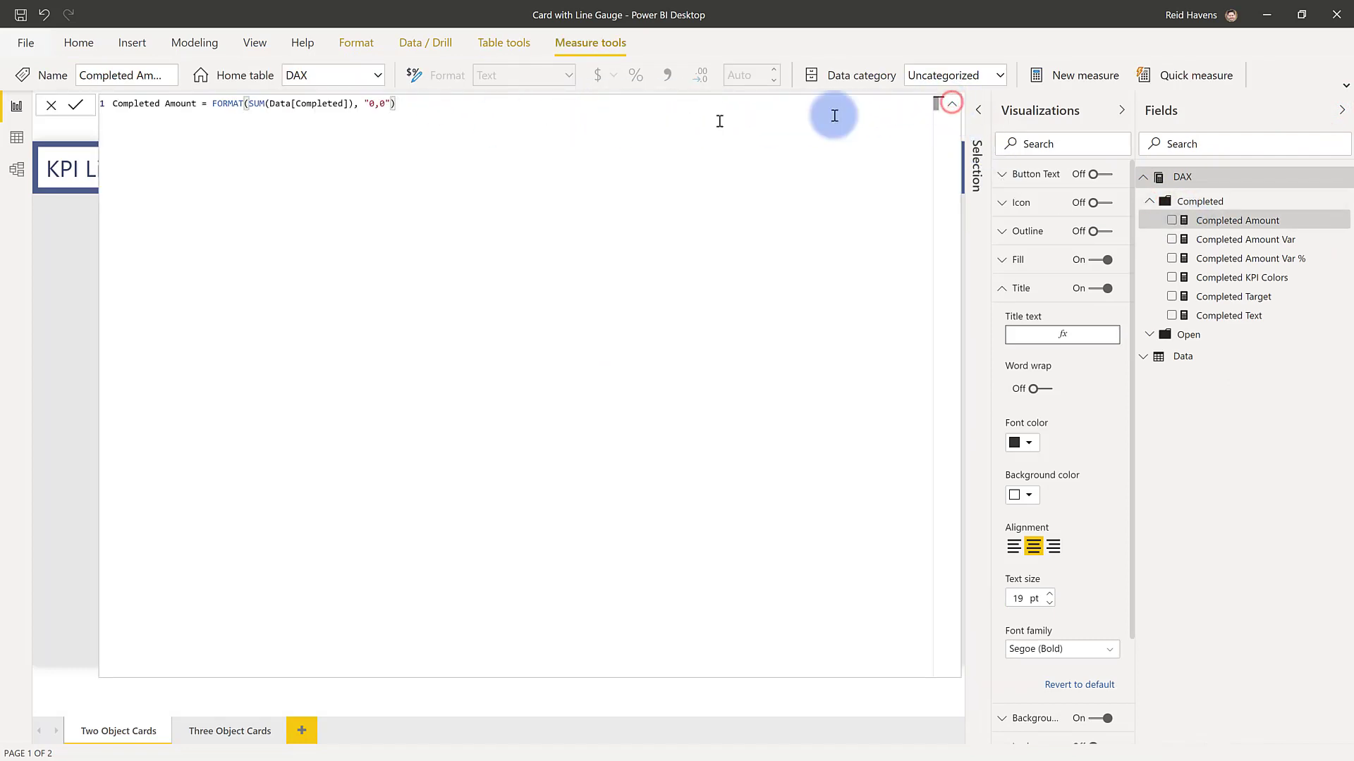
left_click(958, 106)
Highlight the SUM(Data[Completed]) and FORMAT parts of the formula showing thousands-separator formatting
left_click(253, 105)
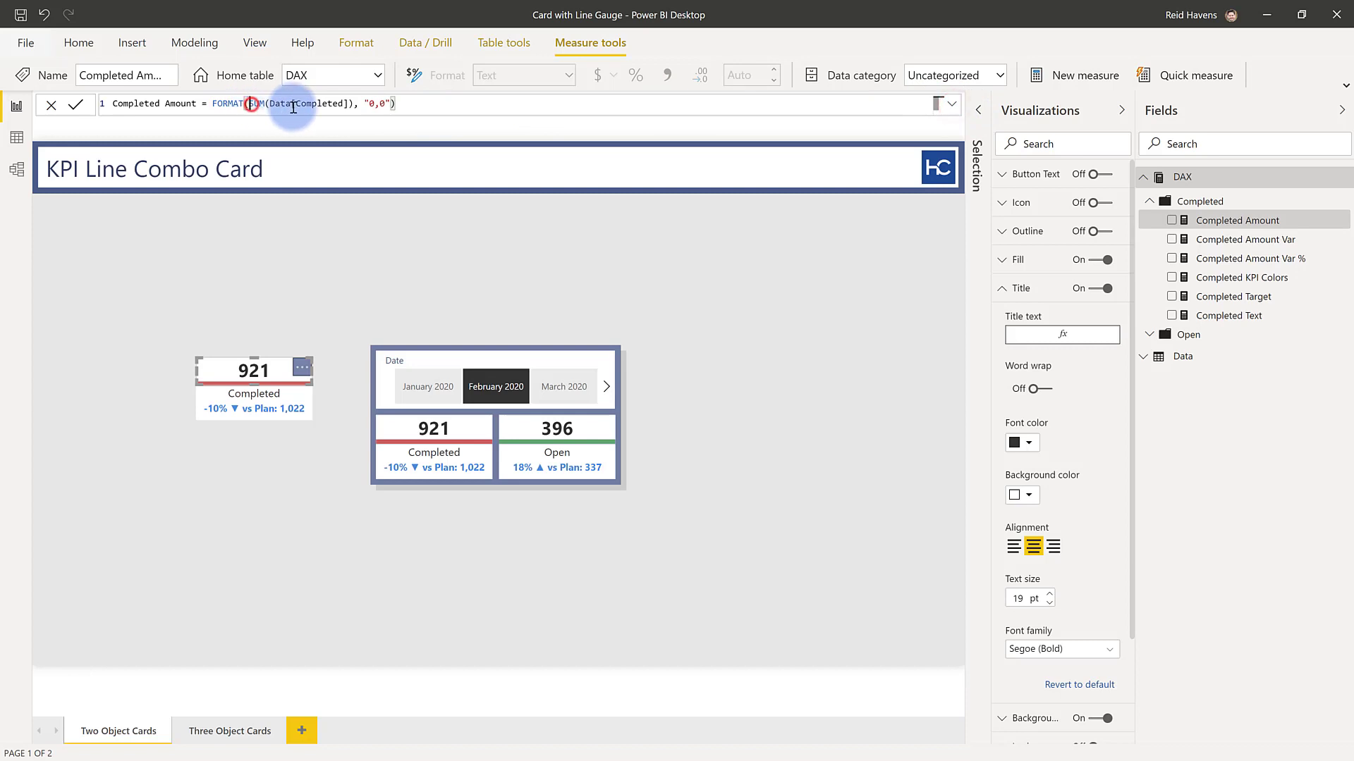
key("ctrl+shift+Right")
key("ctrl+shift+Right")
key("ctrl+shift+Right")
key("ctrl+shift+Right")
key("shift+Left")
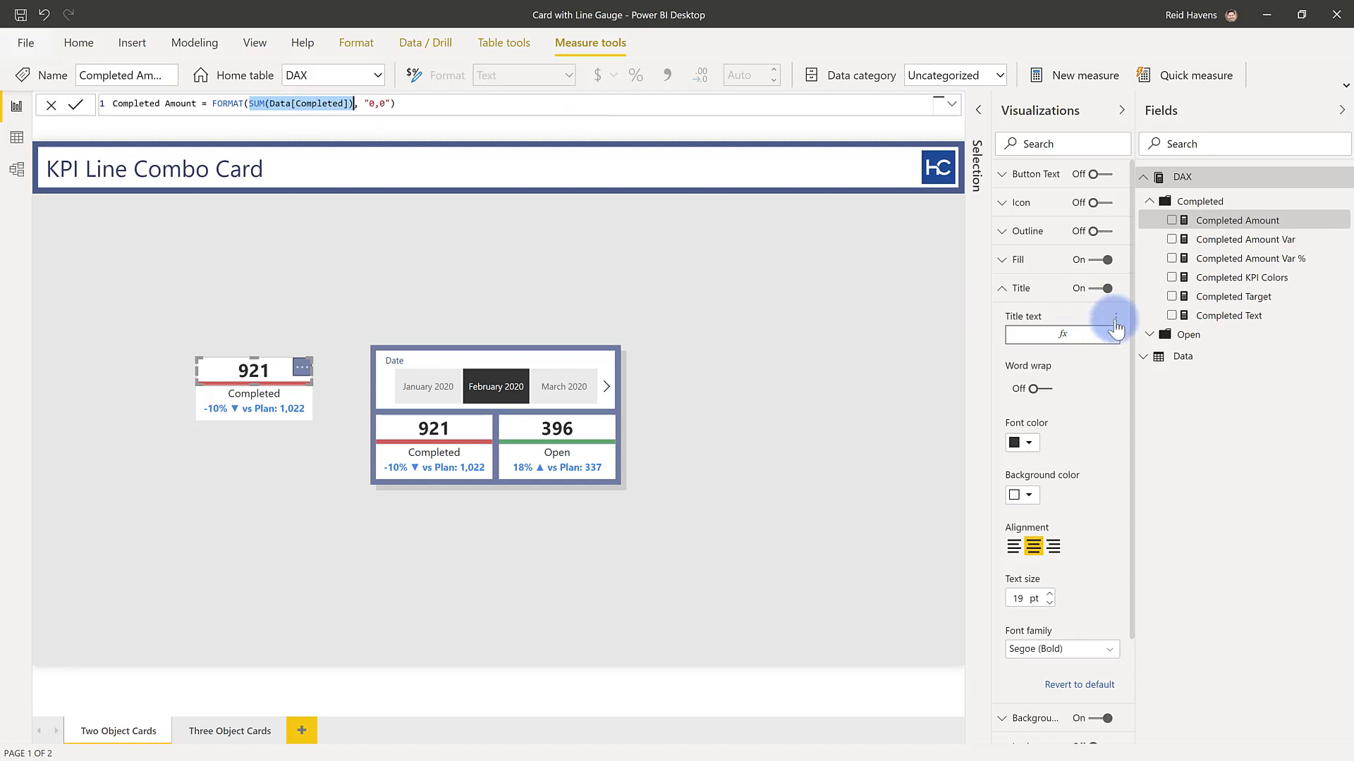
mouse_move(1113, 326)
double_click(226, 103)
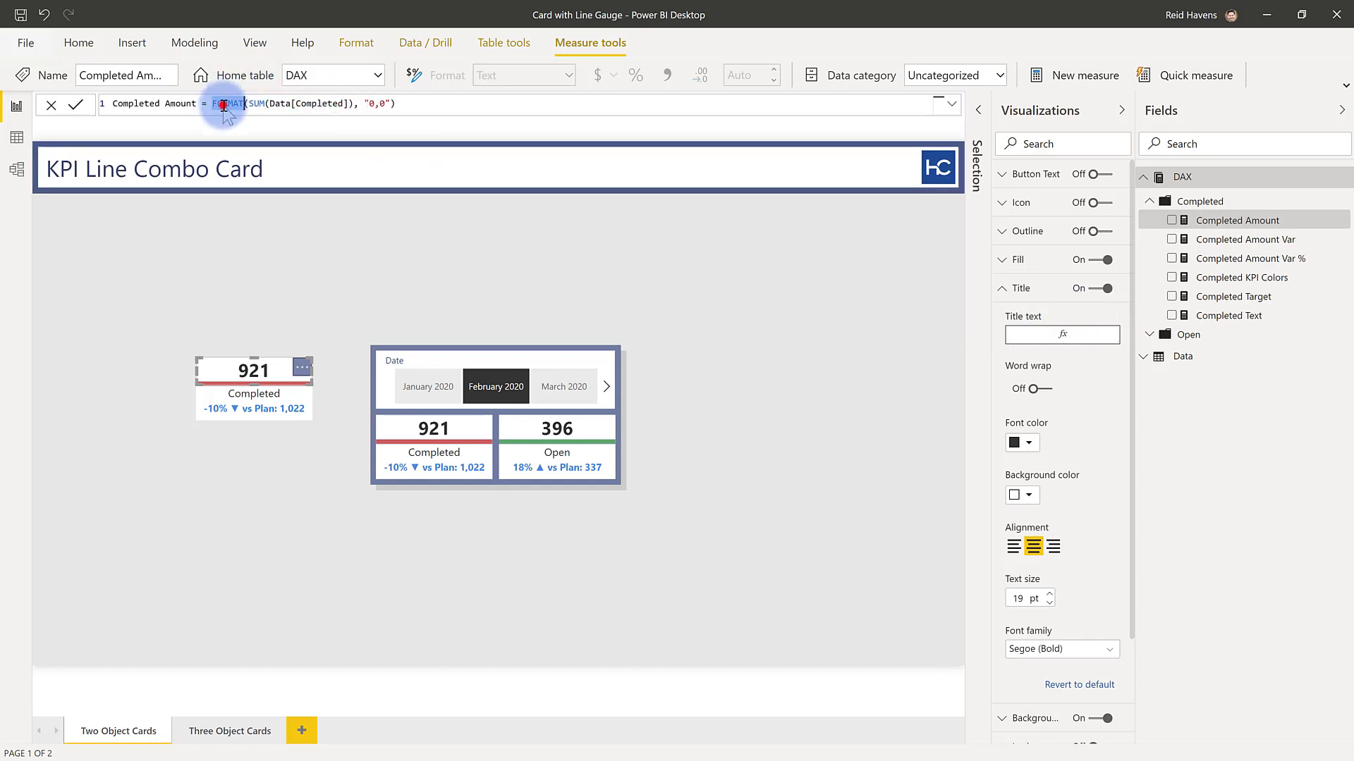
left_click(370, 104)
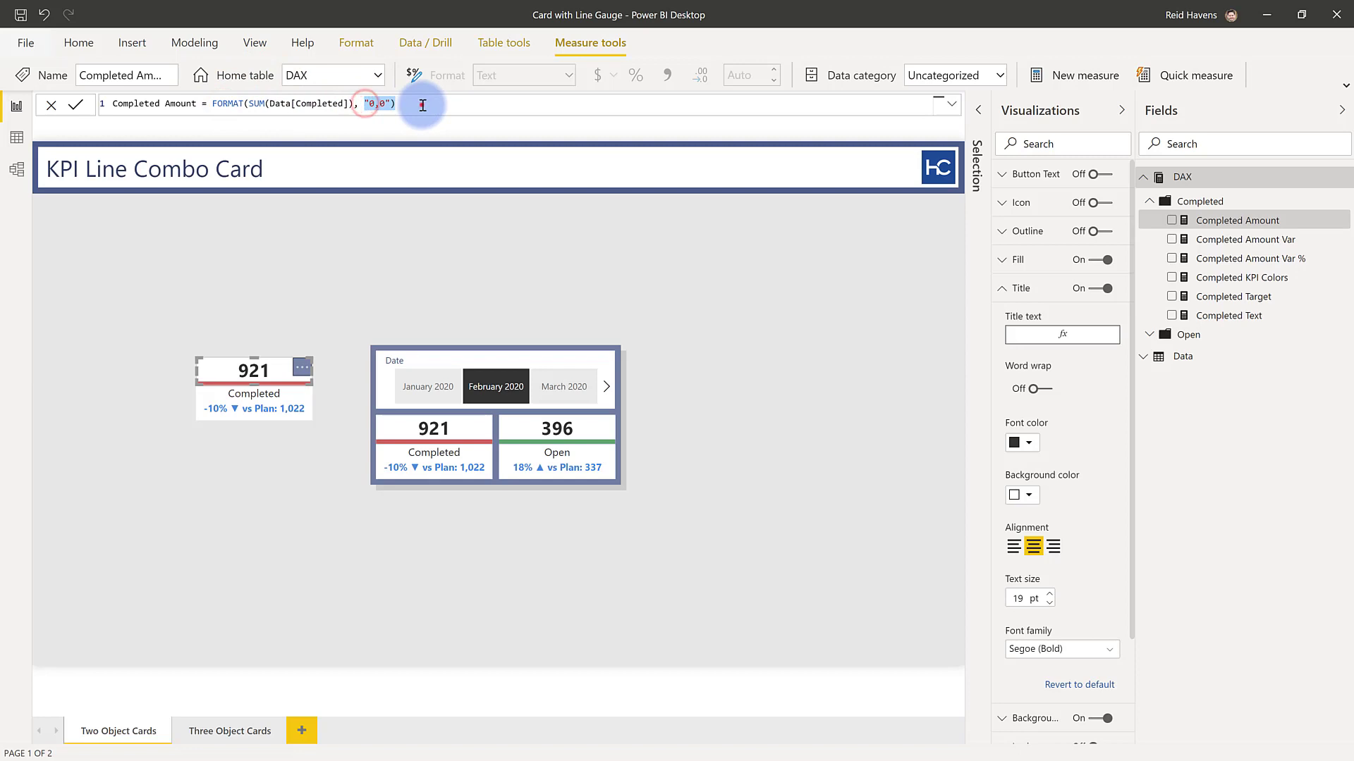
left_click(422, 105)
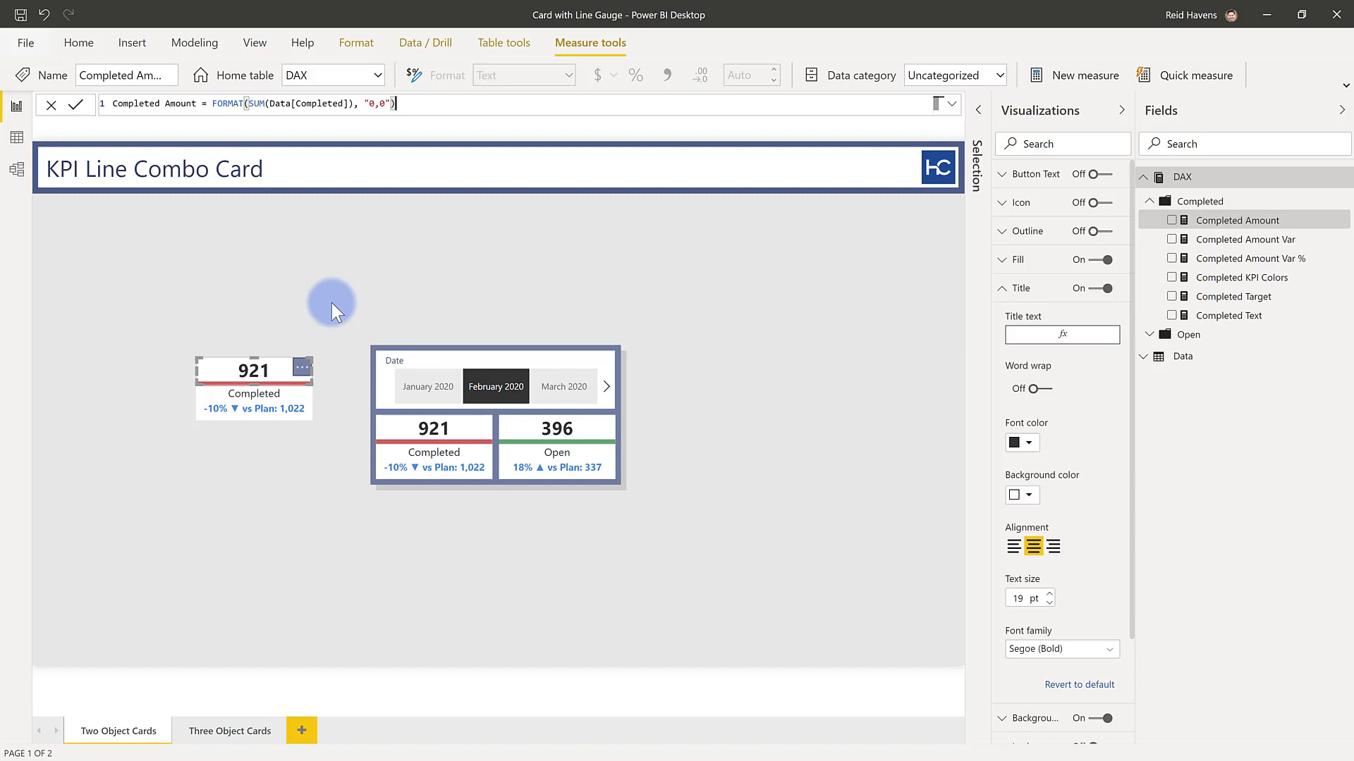
left_click(325, 304)
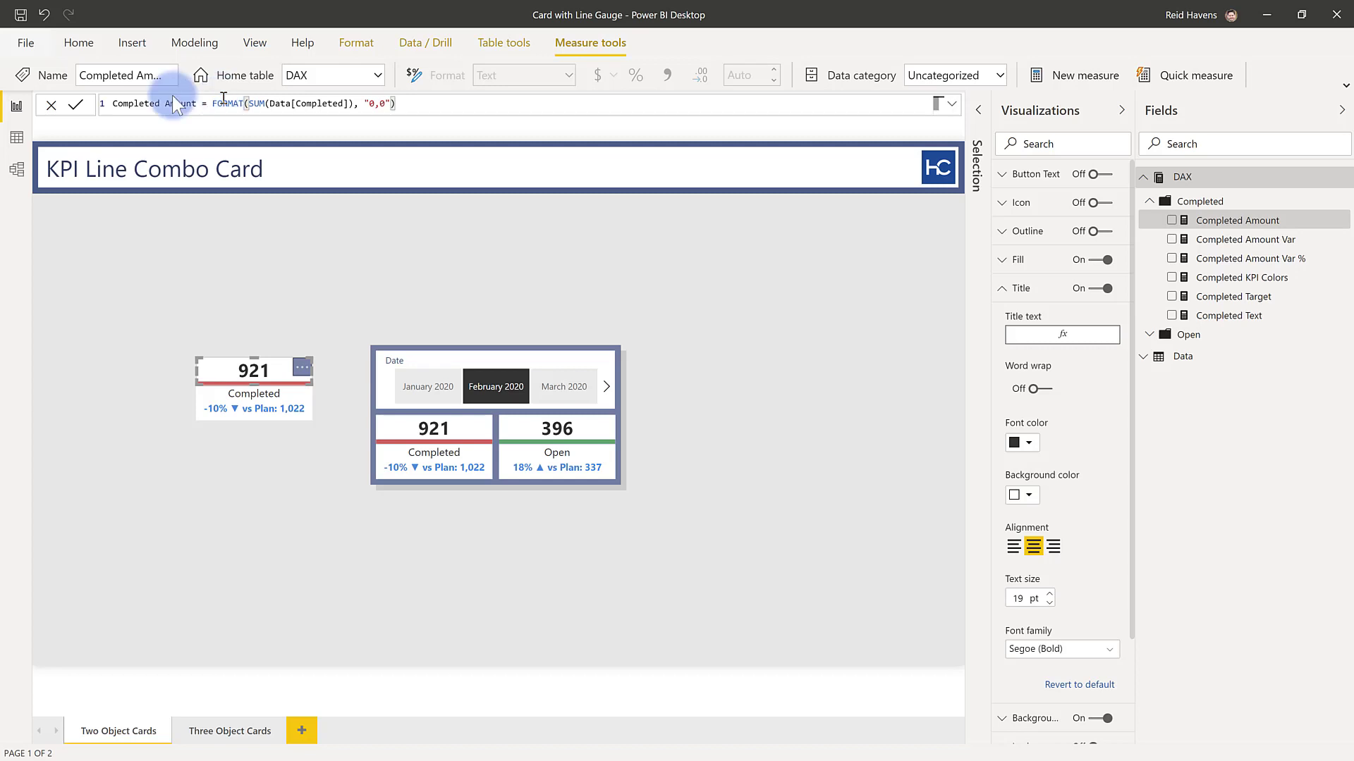
Switch the date slicer through January, February and March 2020 so the card shows 702 with a green bar
left_click(1118, 318)
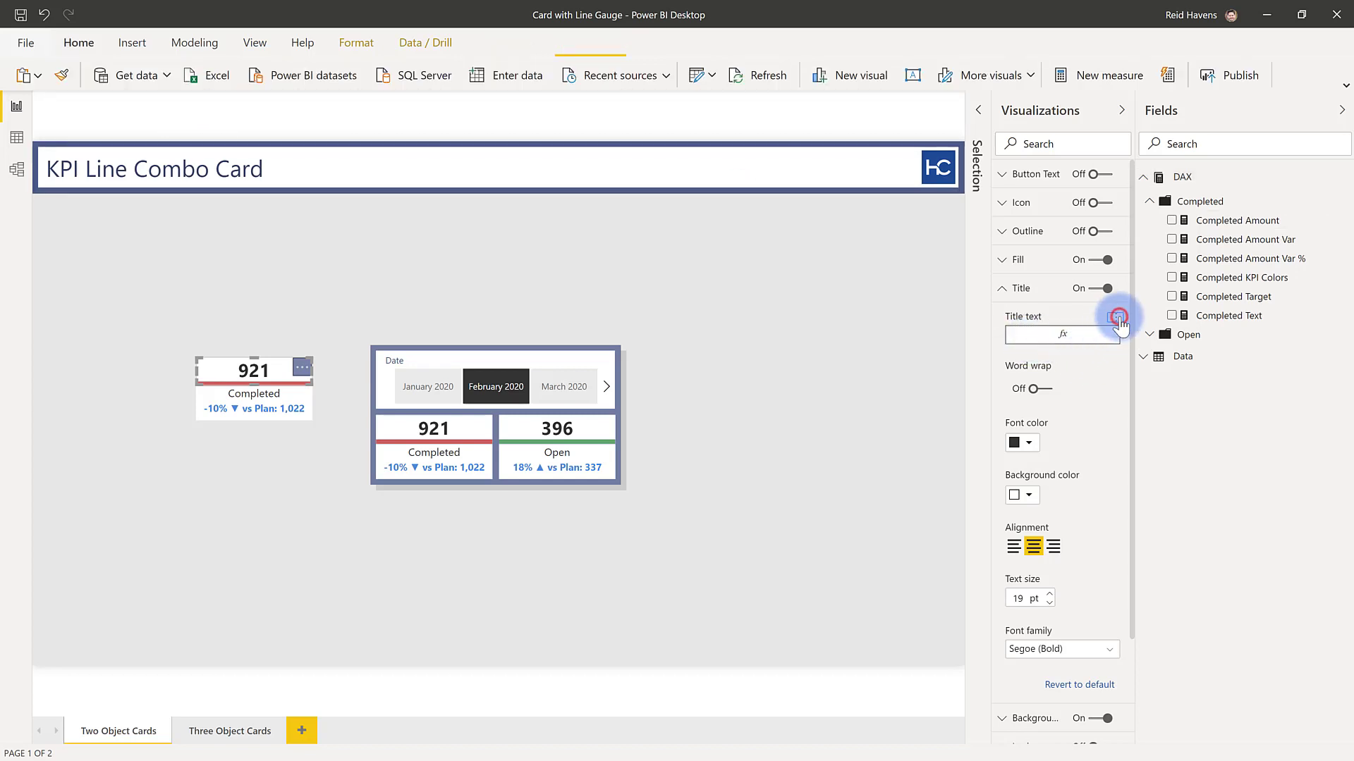
left_click(401, 402)
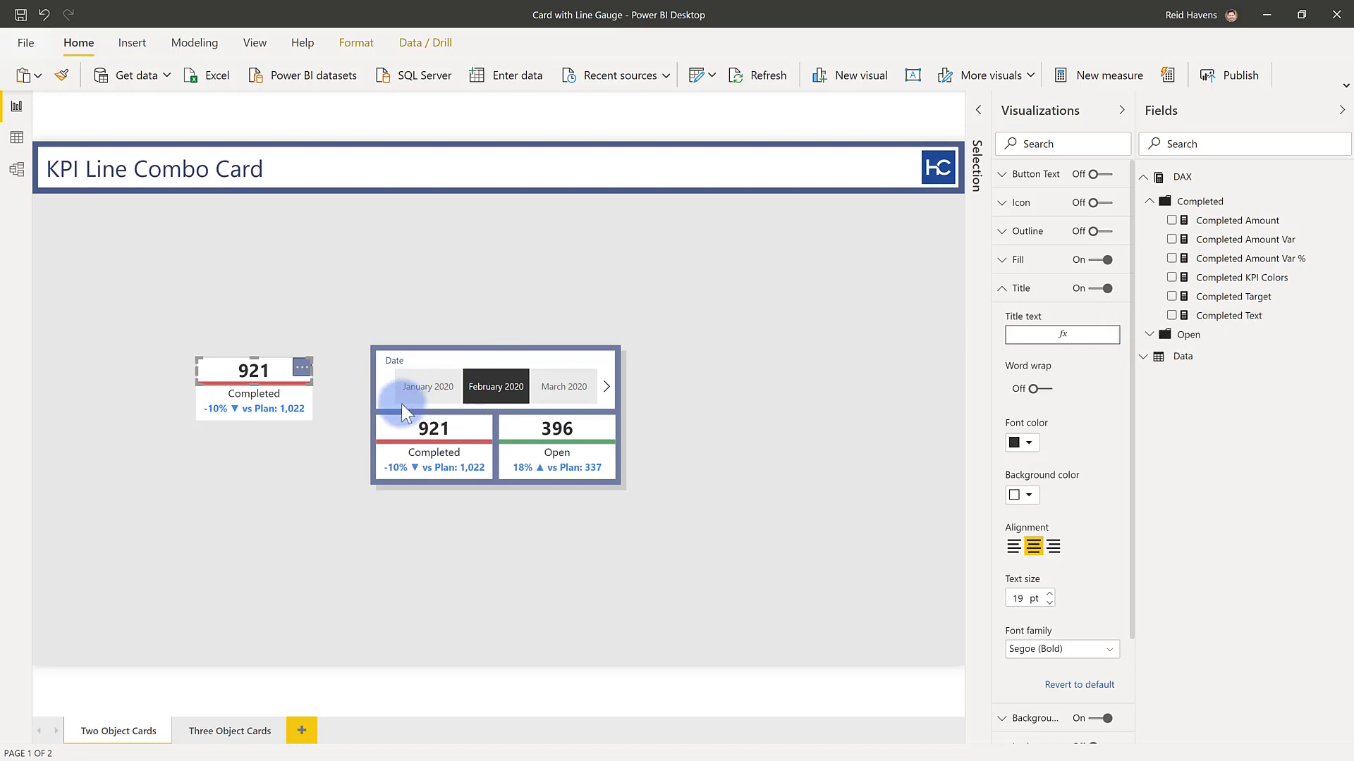
left_click(428, 385)
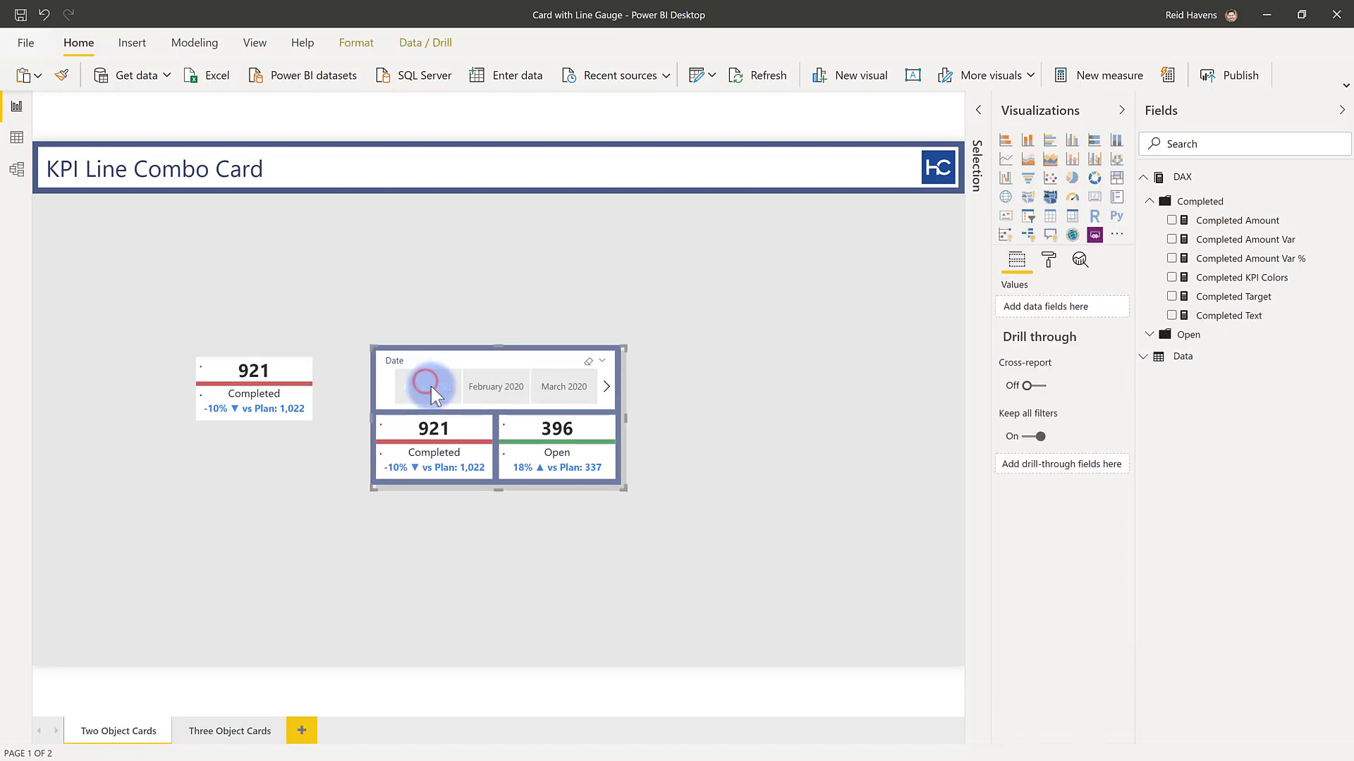
left_click(496, 387)
left_click(582, 385)
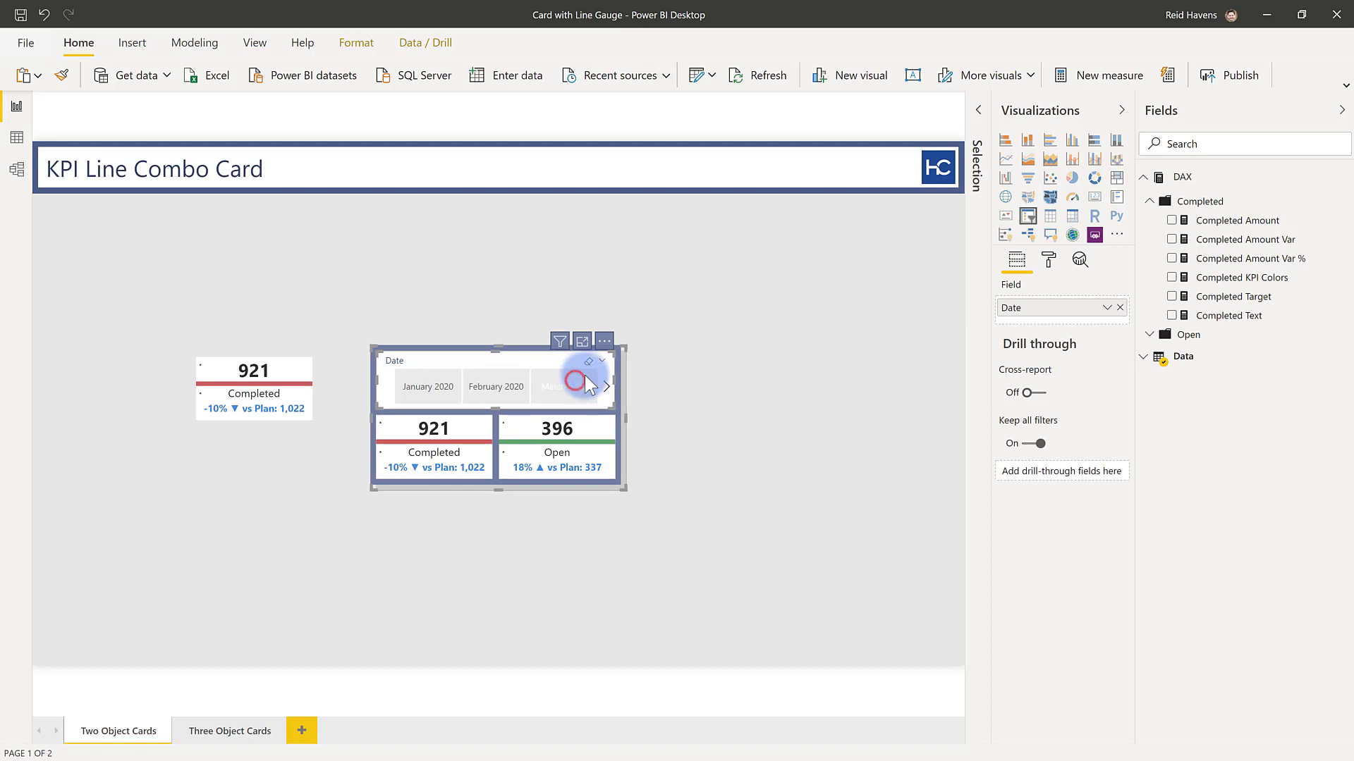